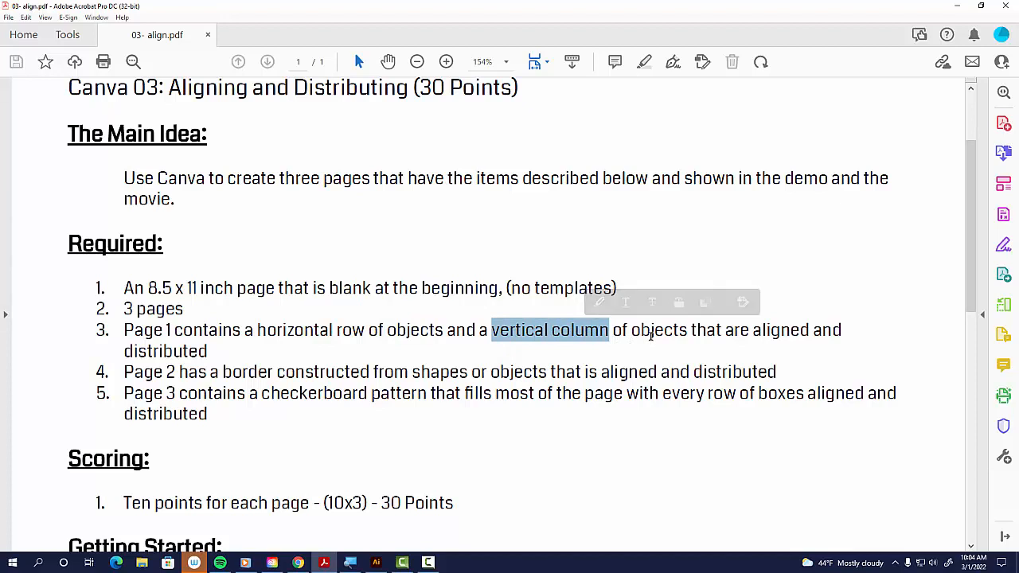
- Read the assignment's Required section covering the contents of pages 1, 2 and 3
drag(631, 333, 722, 332)
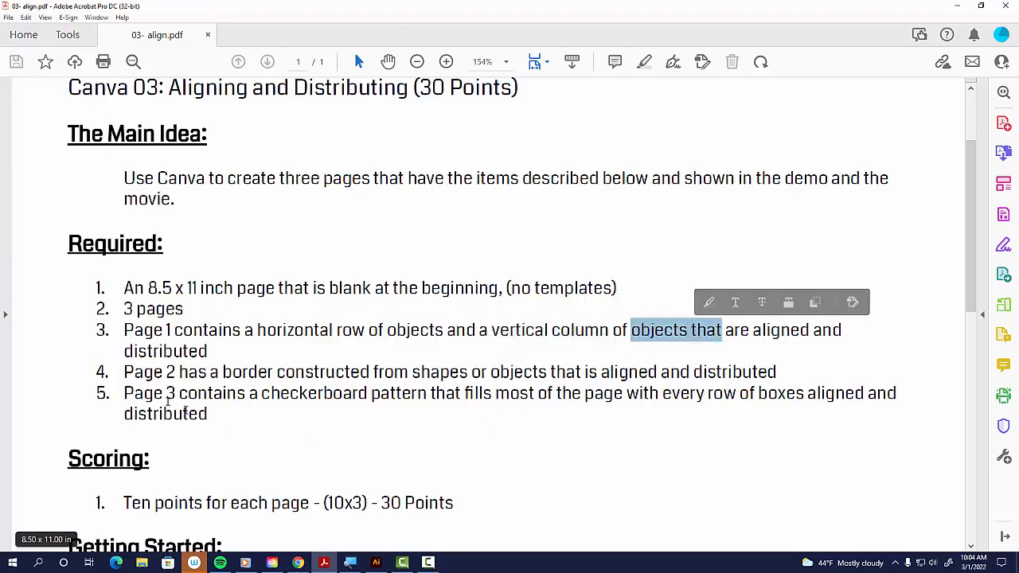
drag(125, 374, 370, 373)
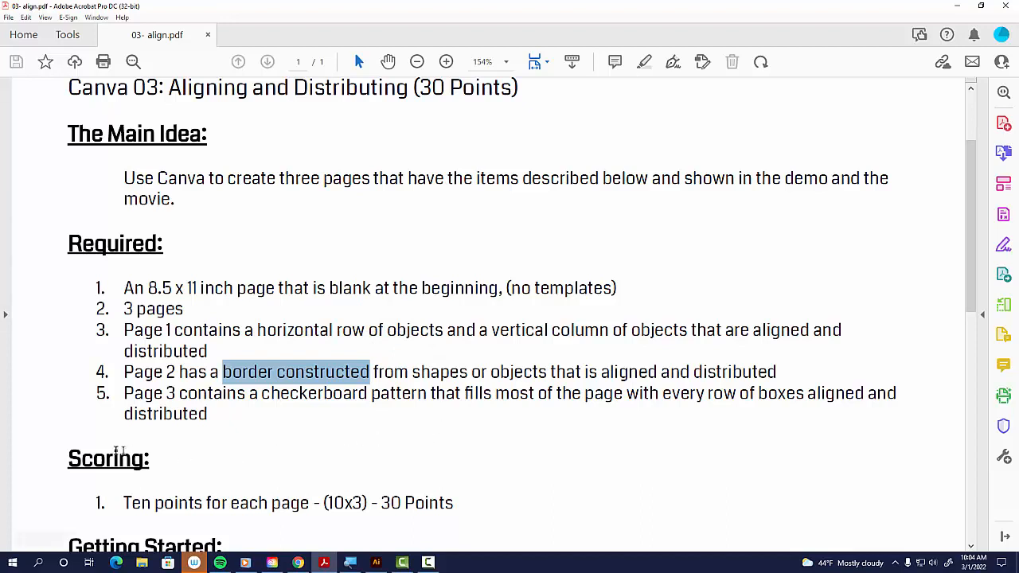
click(135, 395)
drag(135, 396, 397, 405)
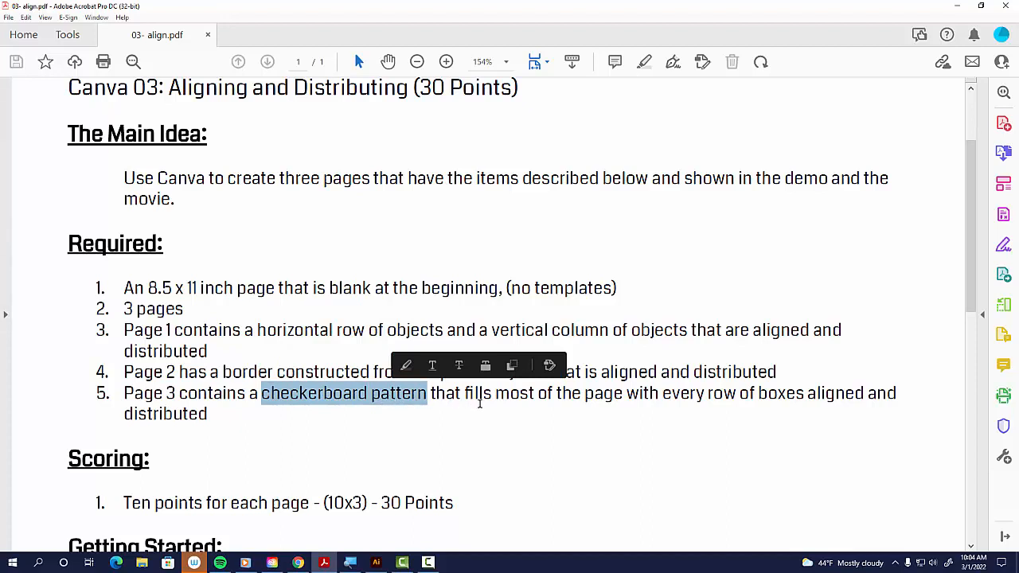
click(476, 393)
drag(476, 393, 582, 398)
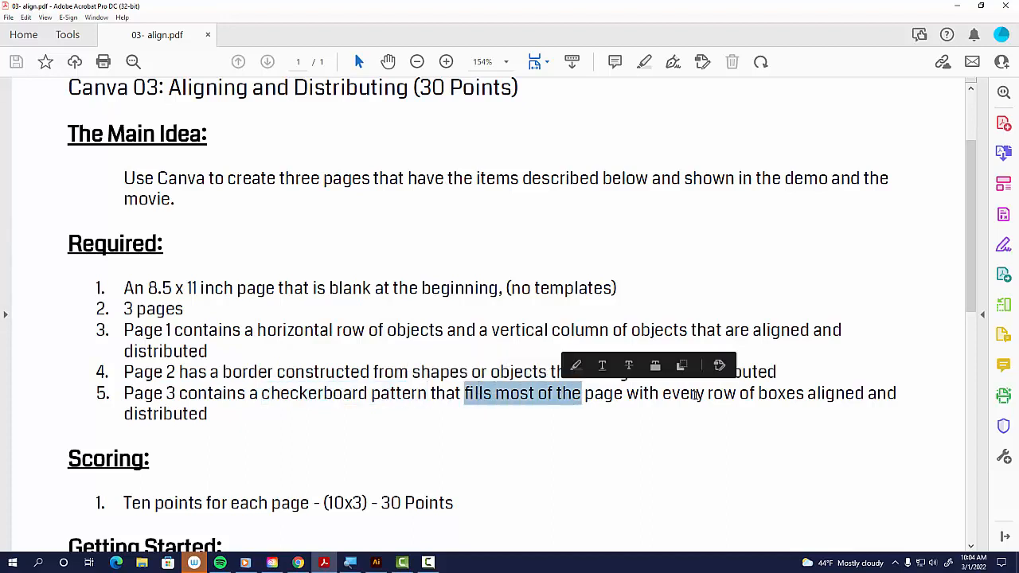
drag(705, 396, 809, 405)
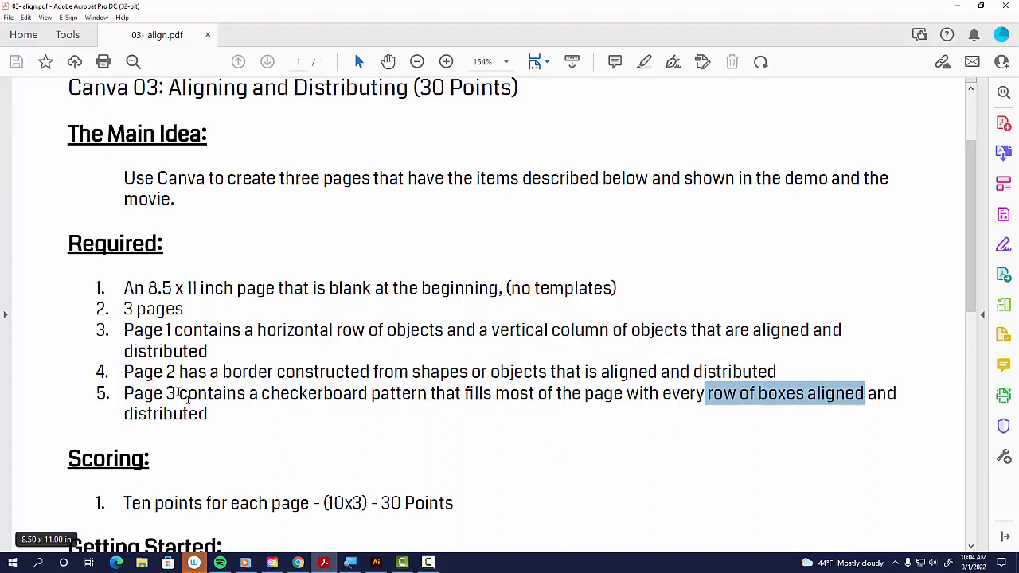
drag(131, 329, 209, 415)
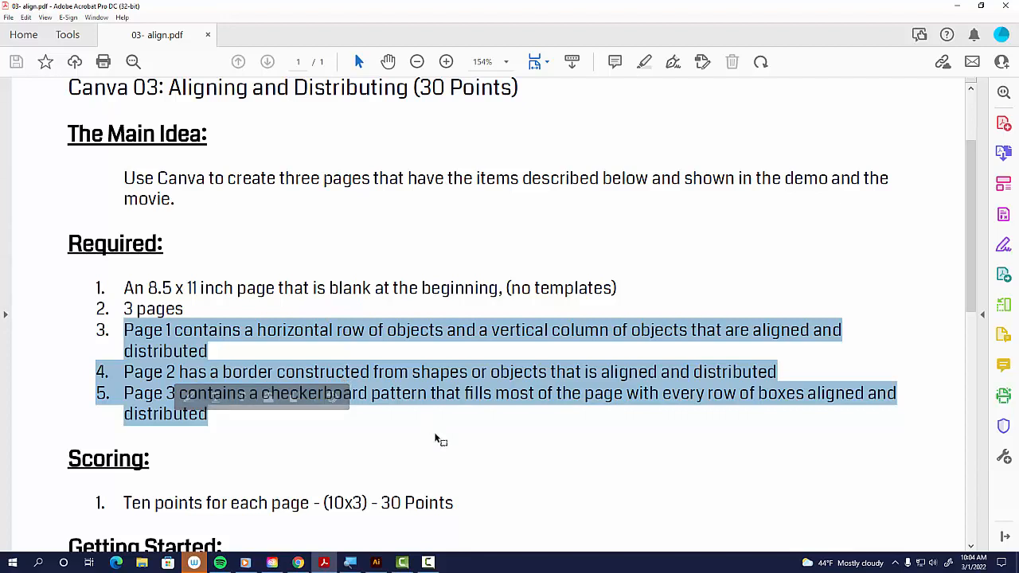
- Read the Scoring, Getting Started, Options, and Saving and Submitting sections of the assignment
scroll(439, 438, down, 1)
scroll(438, 437, down, 2)
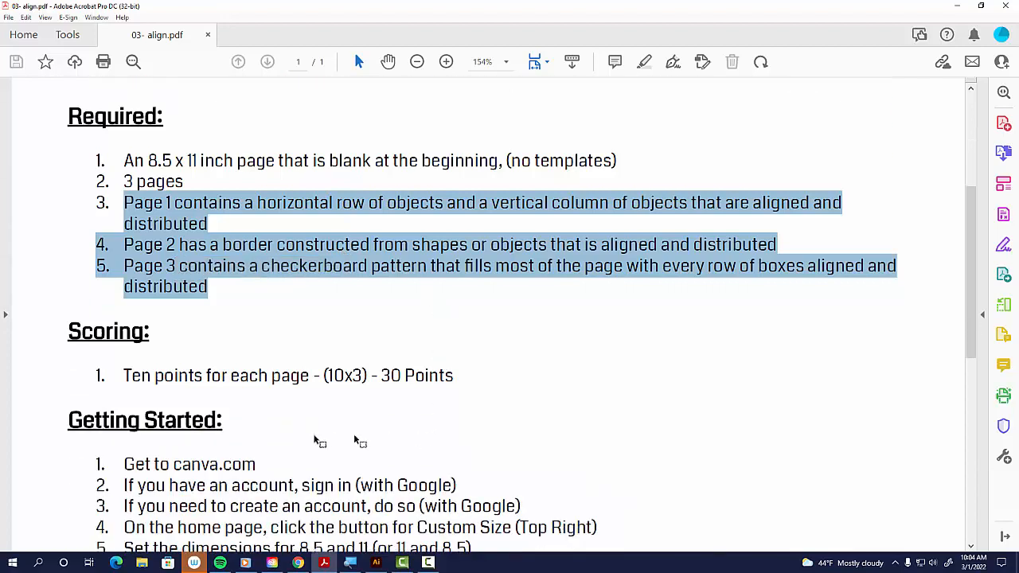
drag(127, 376, 271, 473)
scroll(406, 378, down, 2)
scroll(497, 455, down, 5)
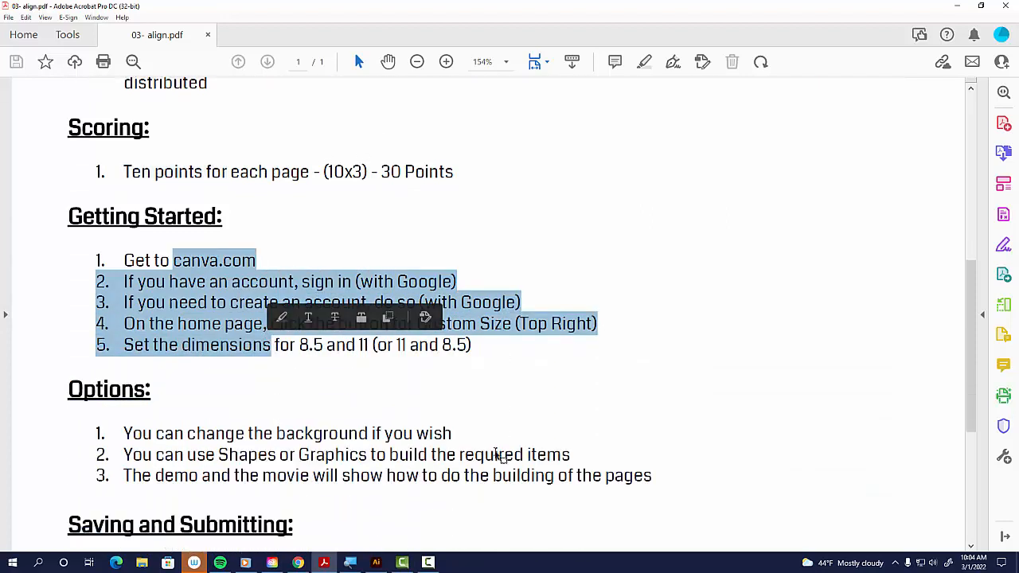
drag(249, 383, 309, 429)
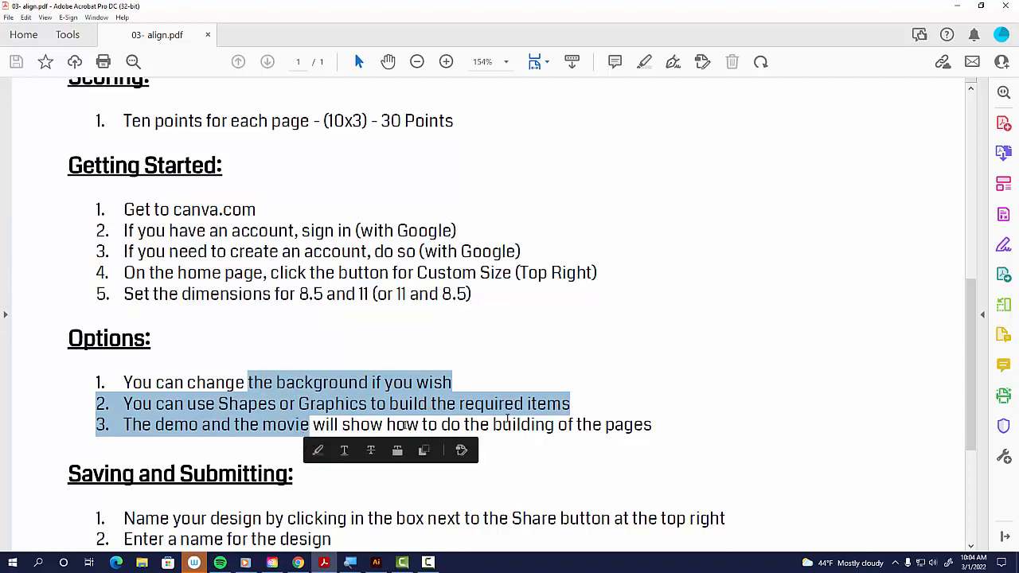
scroll(624, 366, down, 2)
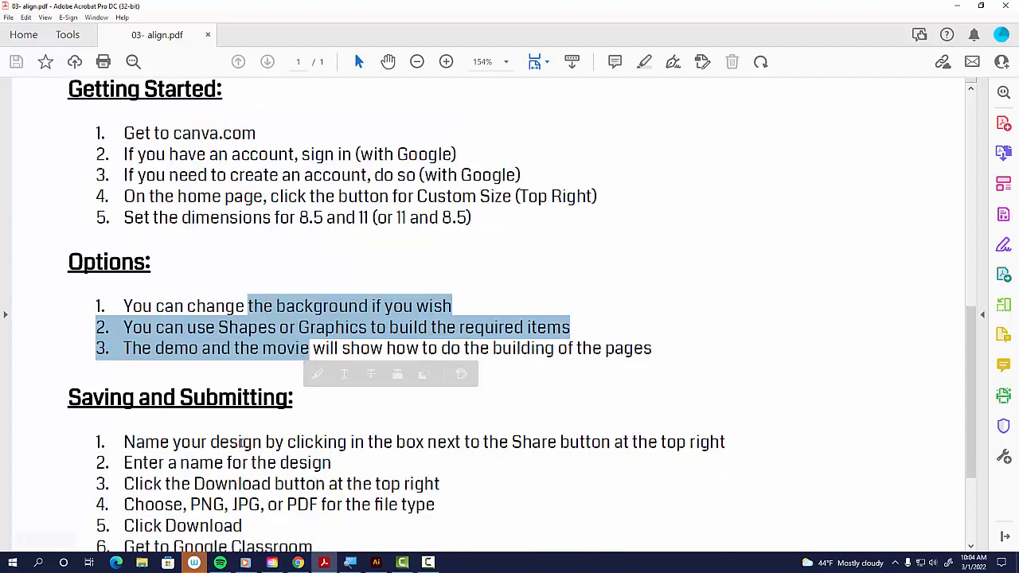
drag(210, 442, 265, 505)
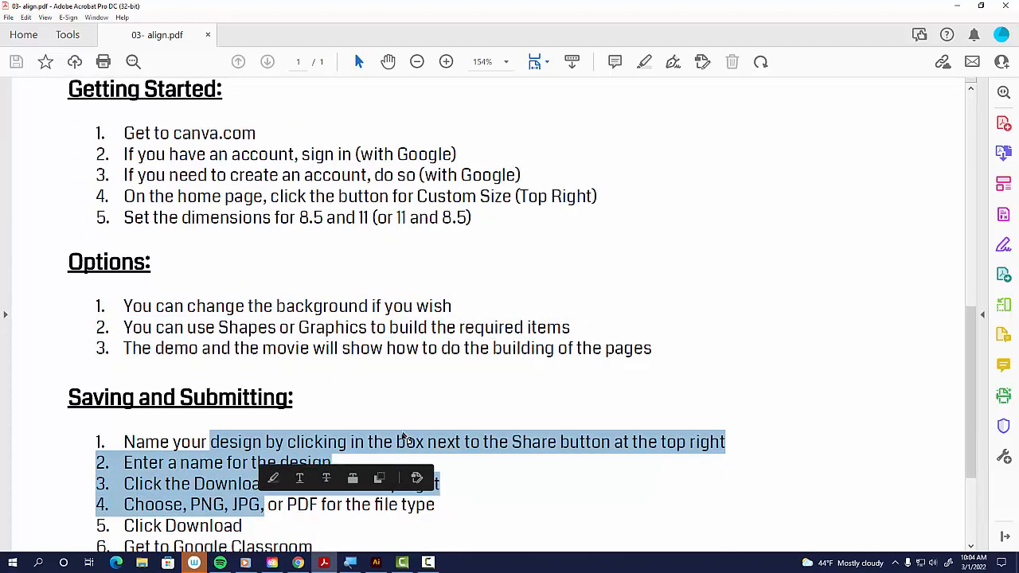
- Switch to the aligning-demo design in Canva and examine its row and column, heart border and checkerboard pages
click(299, 562)
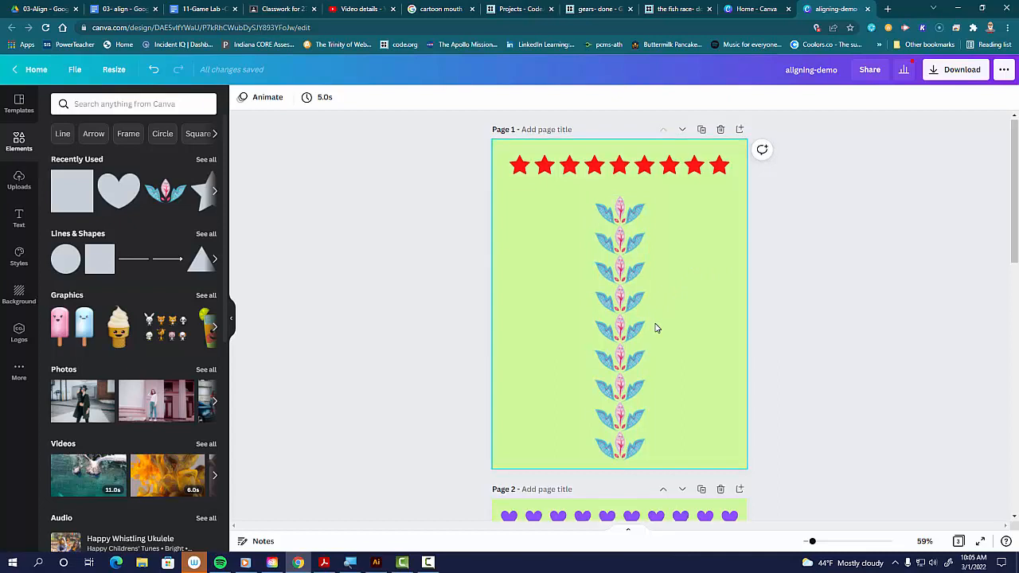
scroll(657, 328, down, 2)
scroll(658, 331, down, 3)
scroll(658, 331, up, 1)
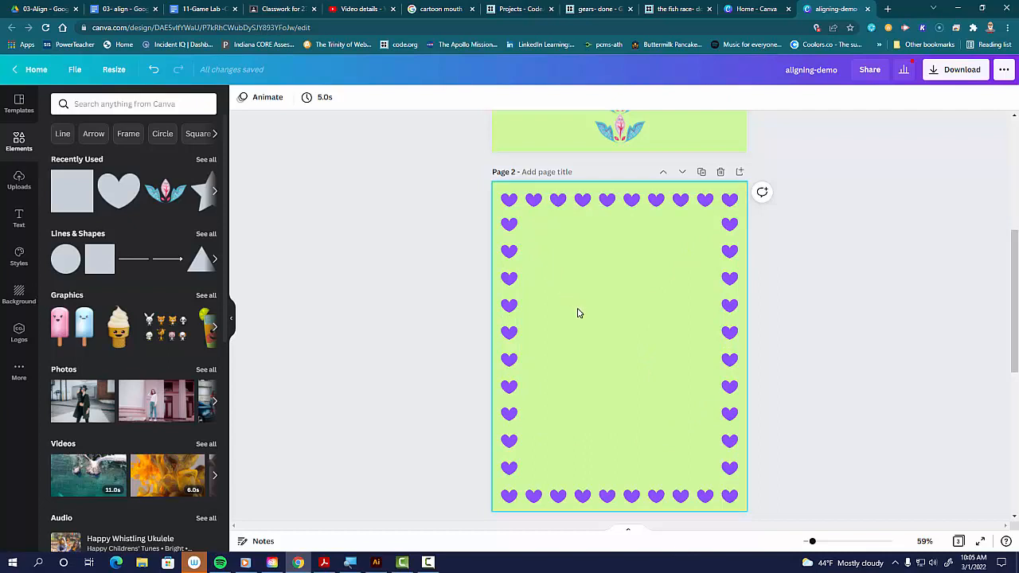
scroll(578, 313, down, 5)
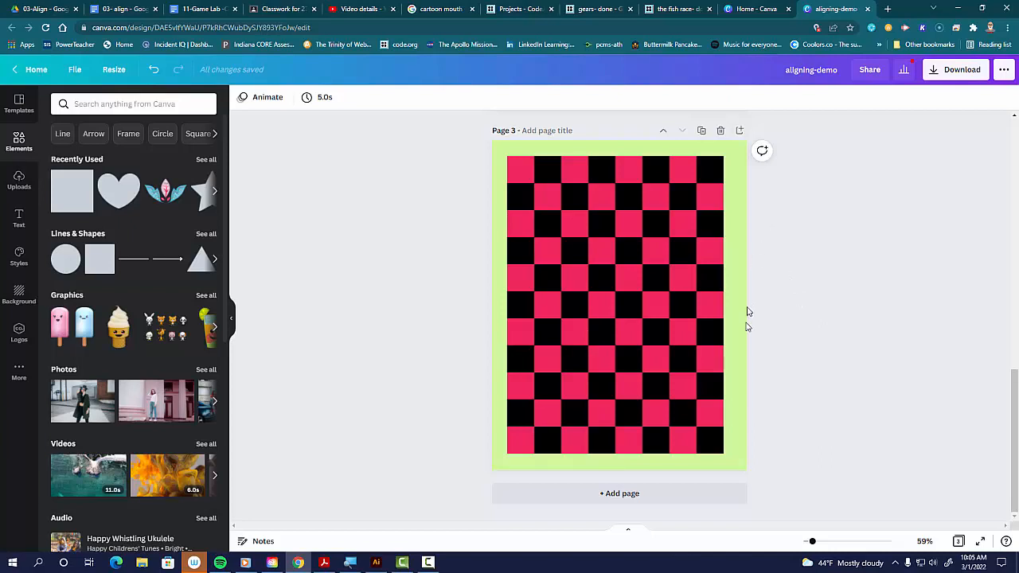
scroll(744, 347, up, 10)
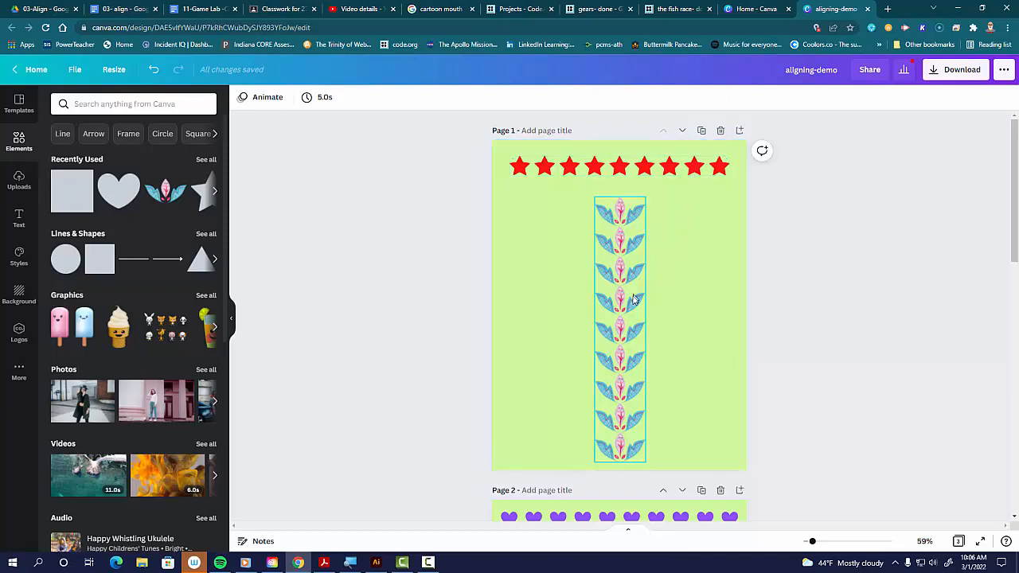
scroll(633, 302, down, 5)
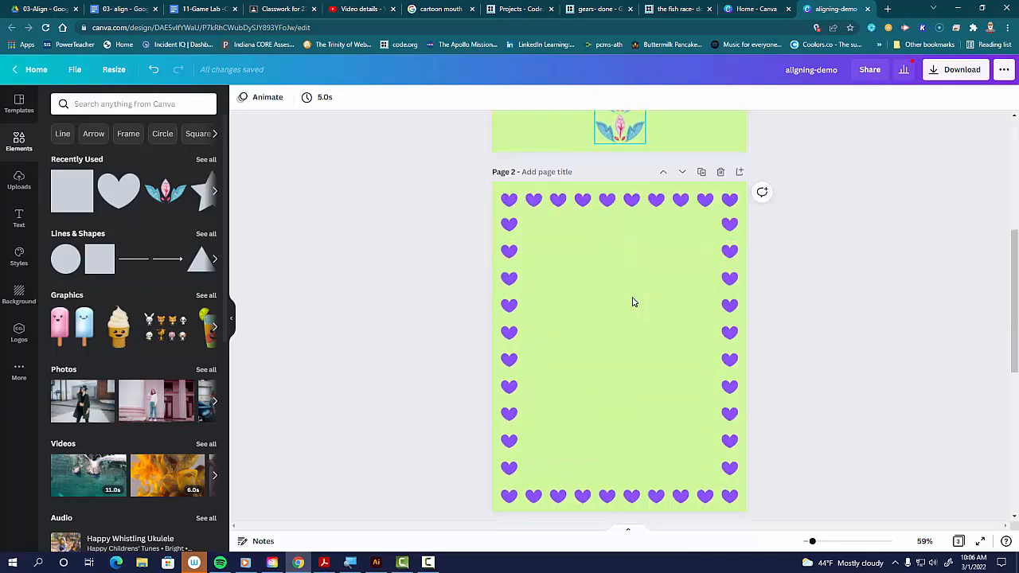
scroll(633, 301, down, 5)
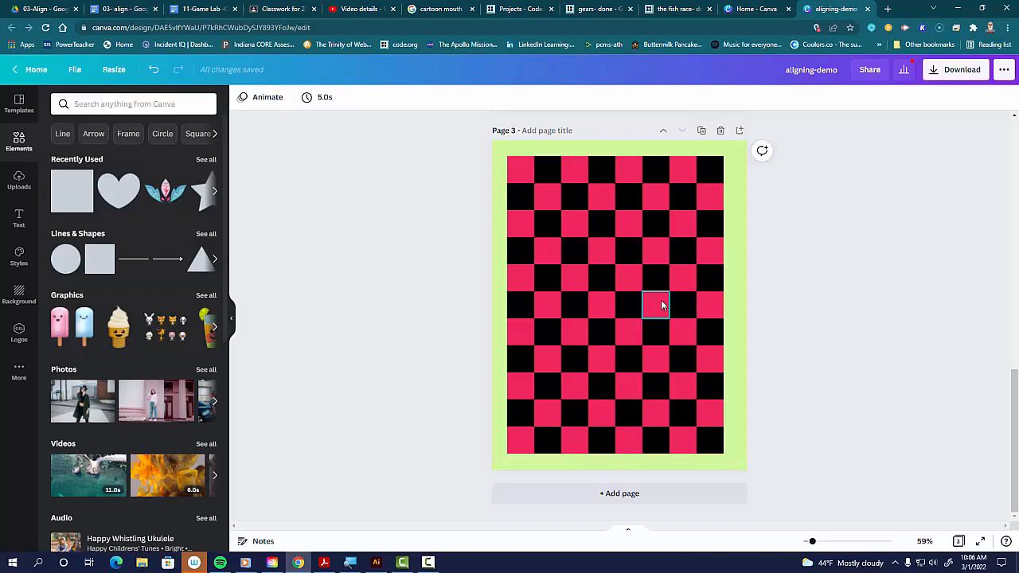
- From the Canva home page, create a new blank custom-size design of 8.5 × 11 in
click(749, 8)
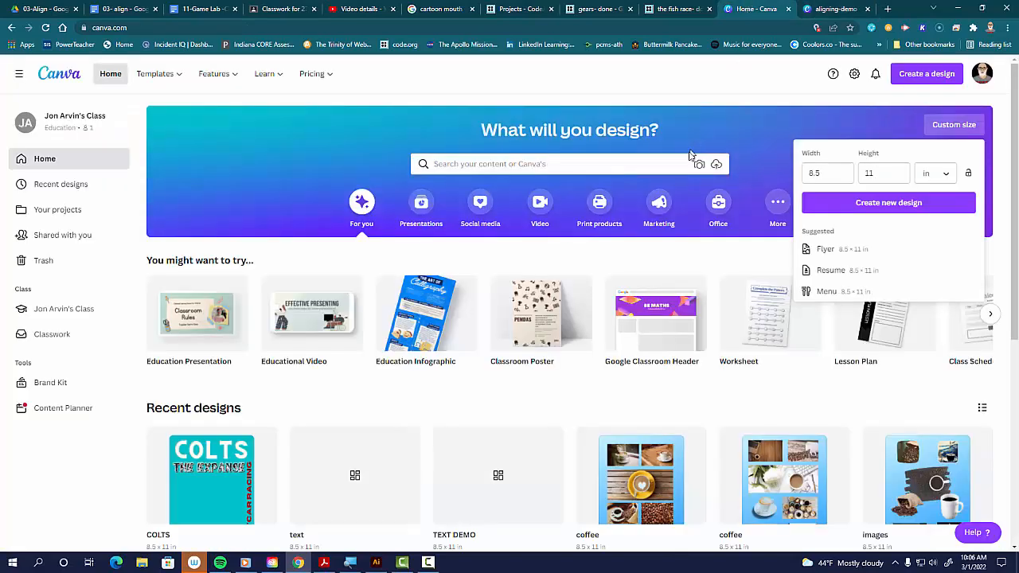
click(826, 116)
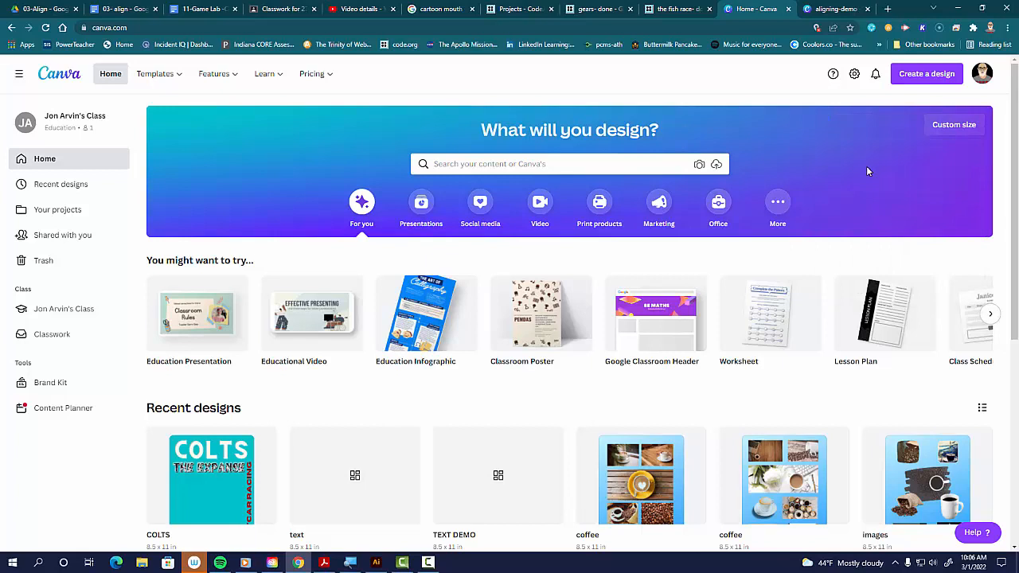
click(953, 128)
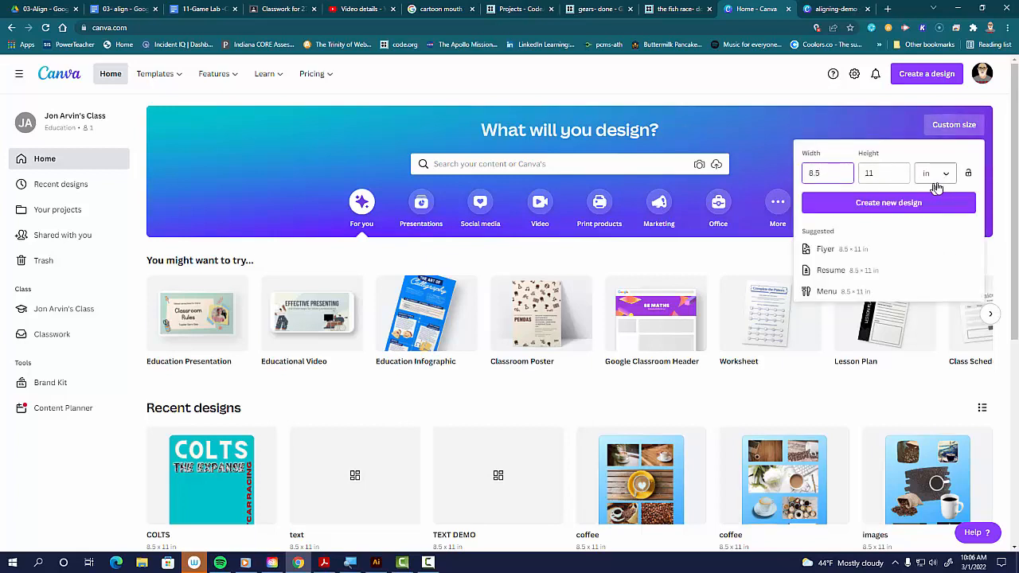
click(885, 204)
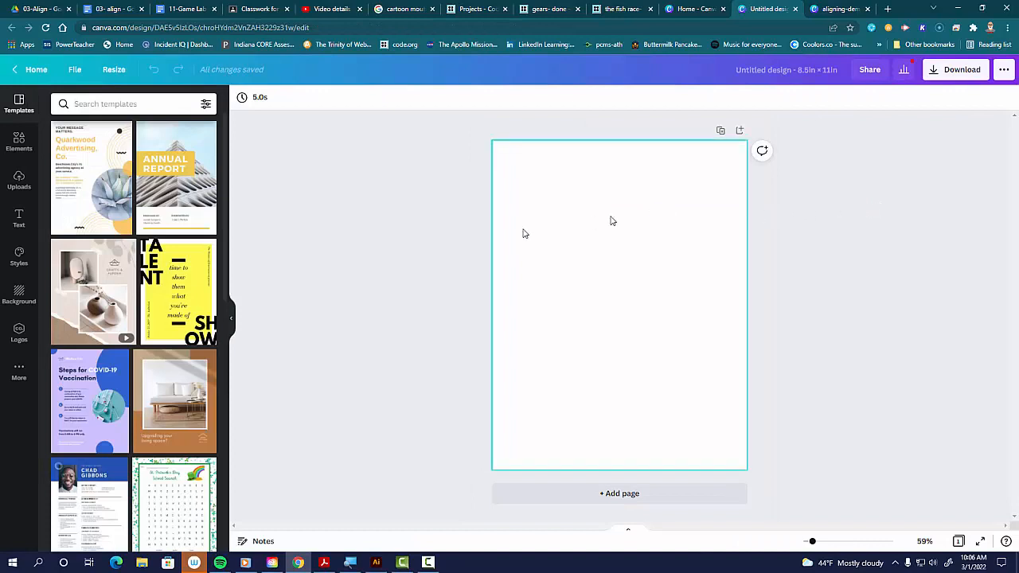
- Set the blank page's background to the custom light green #BDF4B6
click(18, 293)
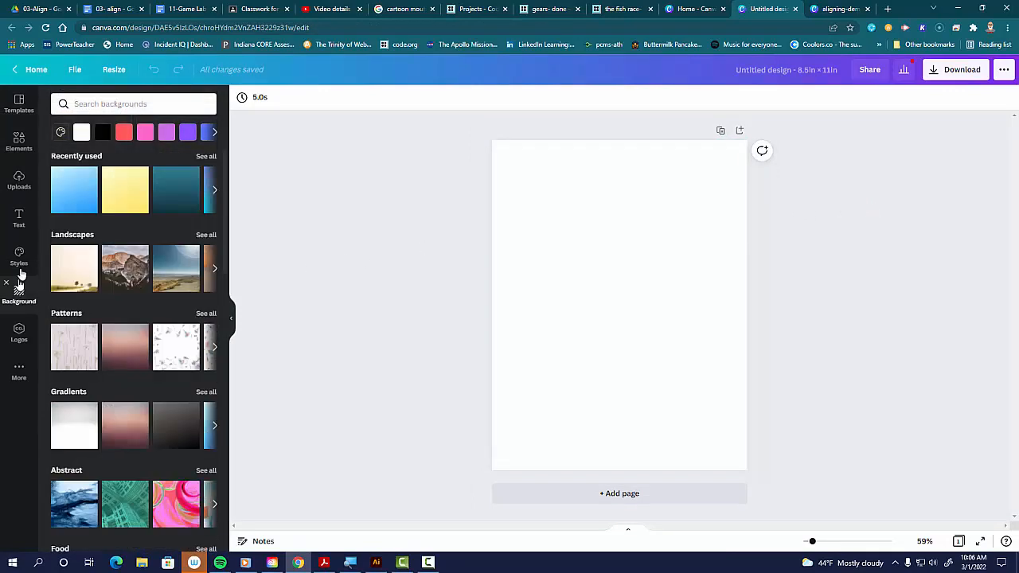
click(60, 133)
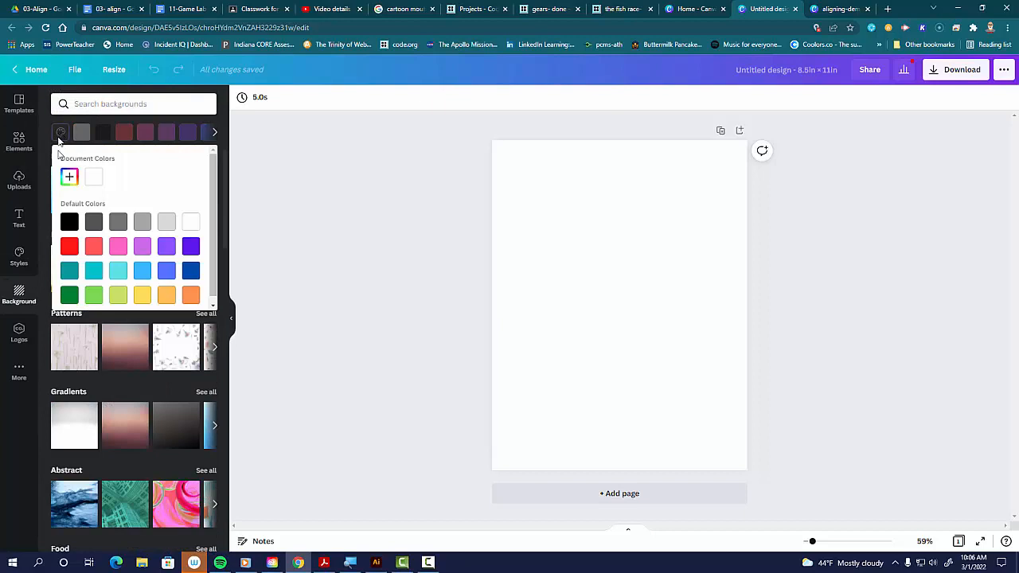
click(69, 176)
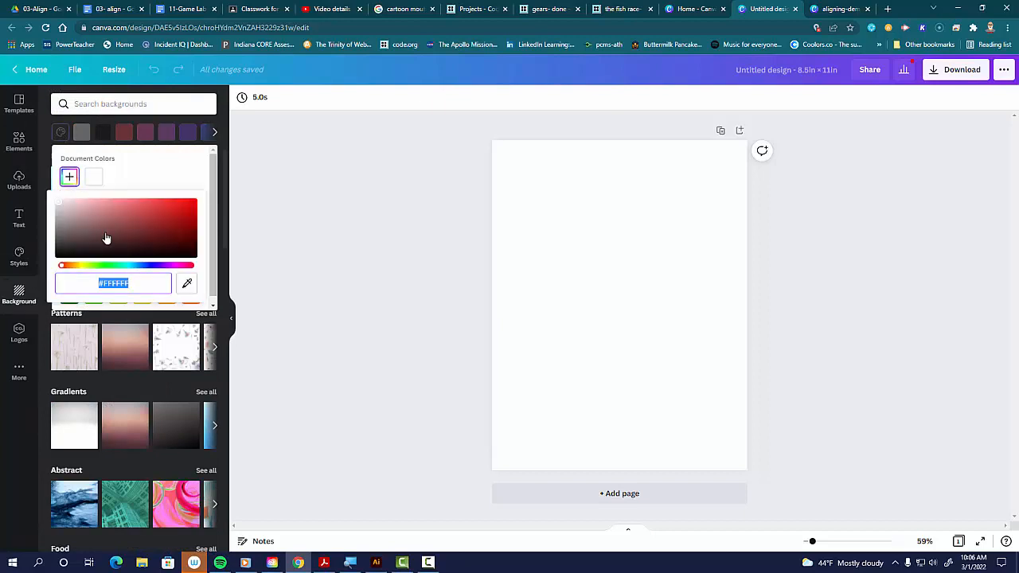
drag(96, 267, 90, 201)
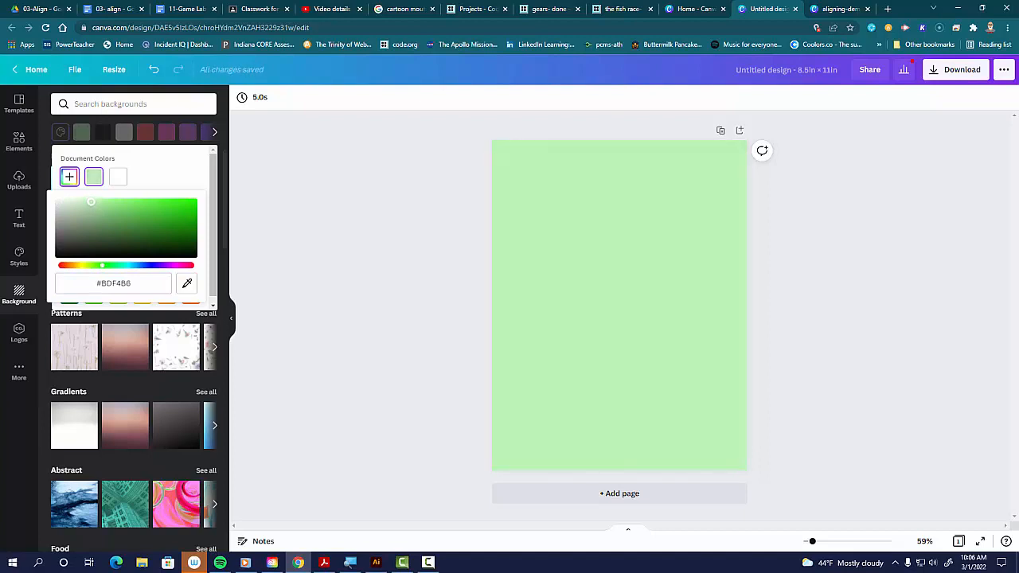
click(276, 176)
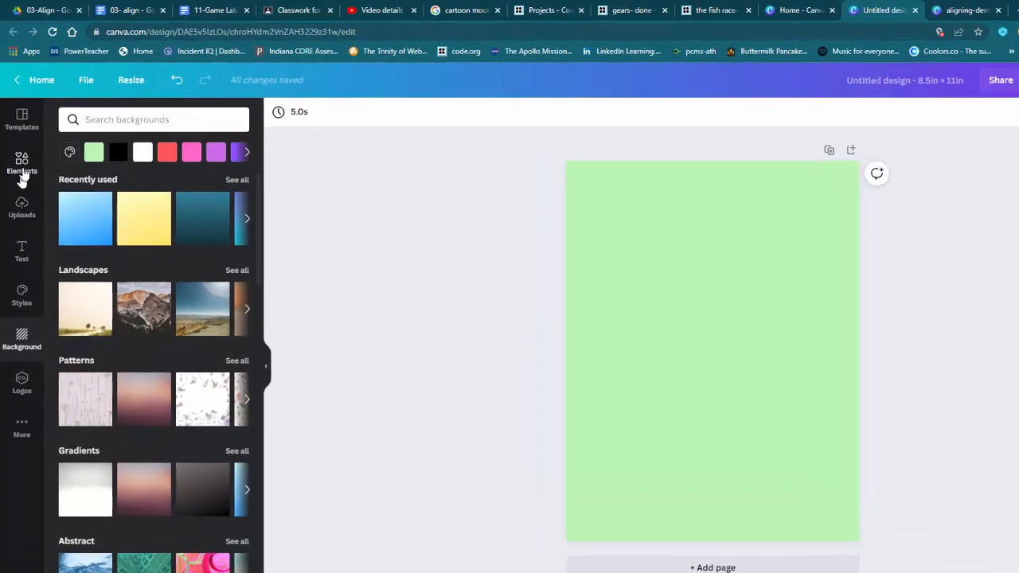
- Add a five-pointed star from Lines & Shapes, shrink it to a small size and place it near the page's upper-left corner
click(26, 192)
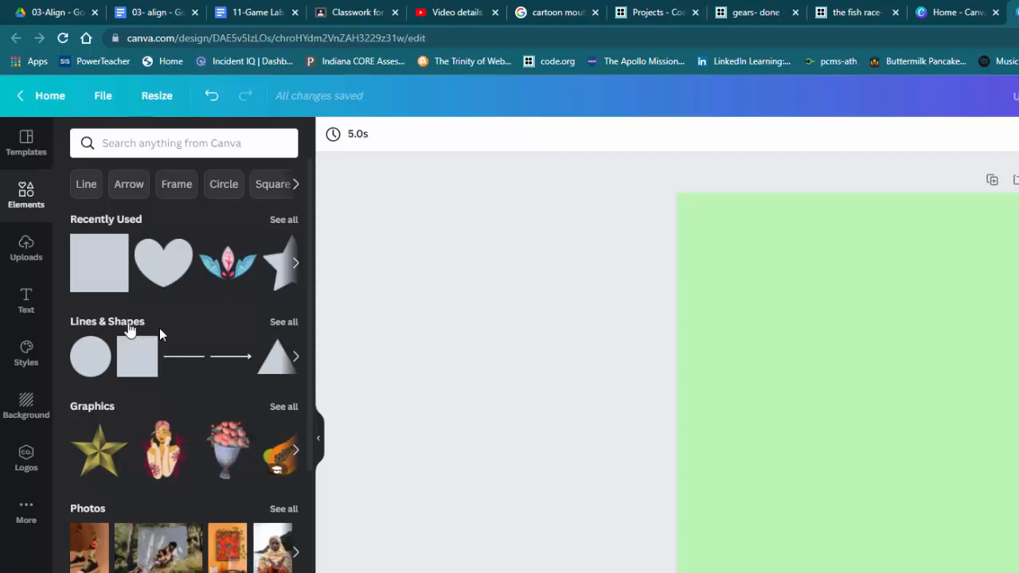
click(284, 323)
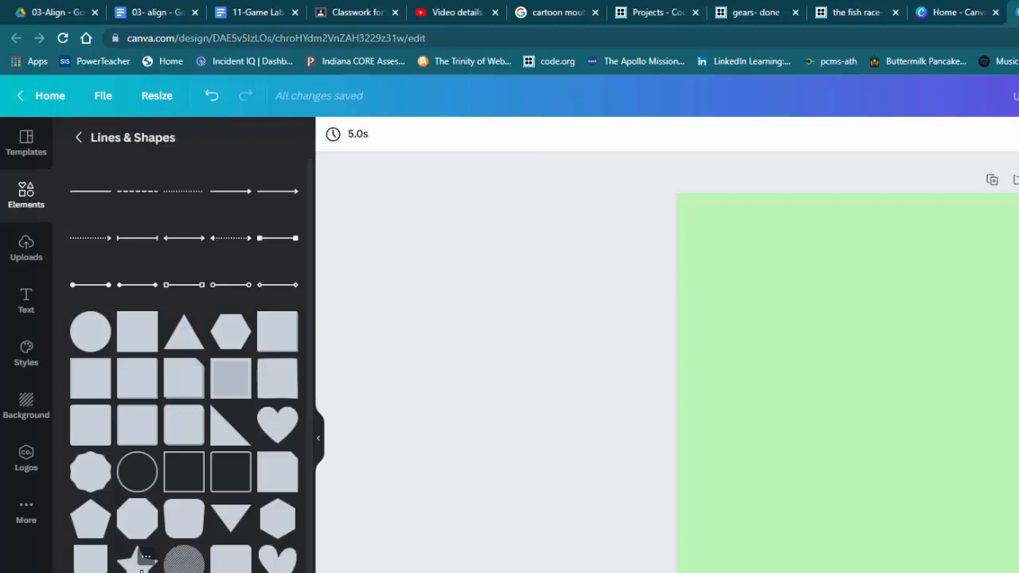
click(137, 562)
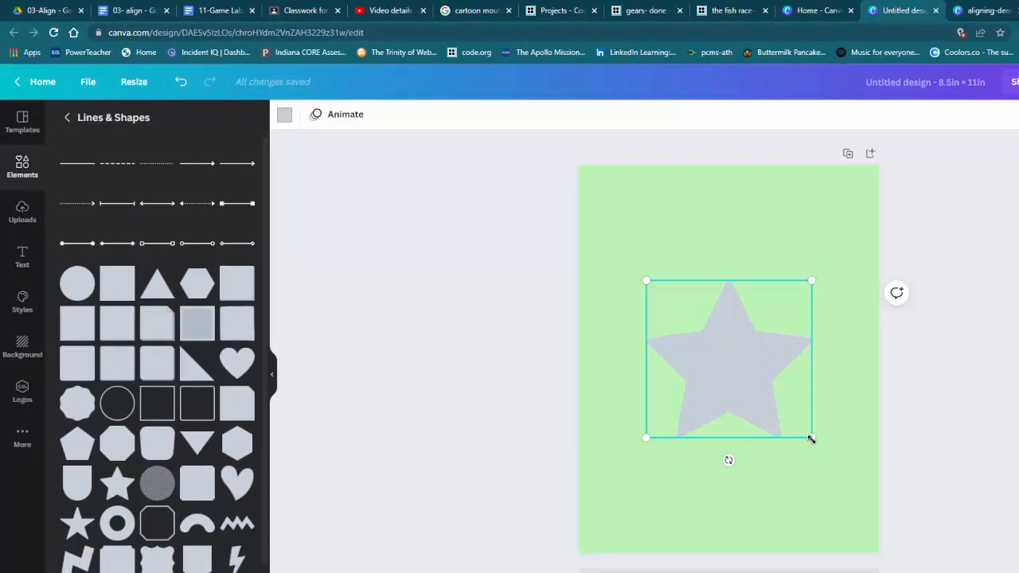
drag(810, 437, 675, 309)
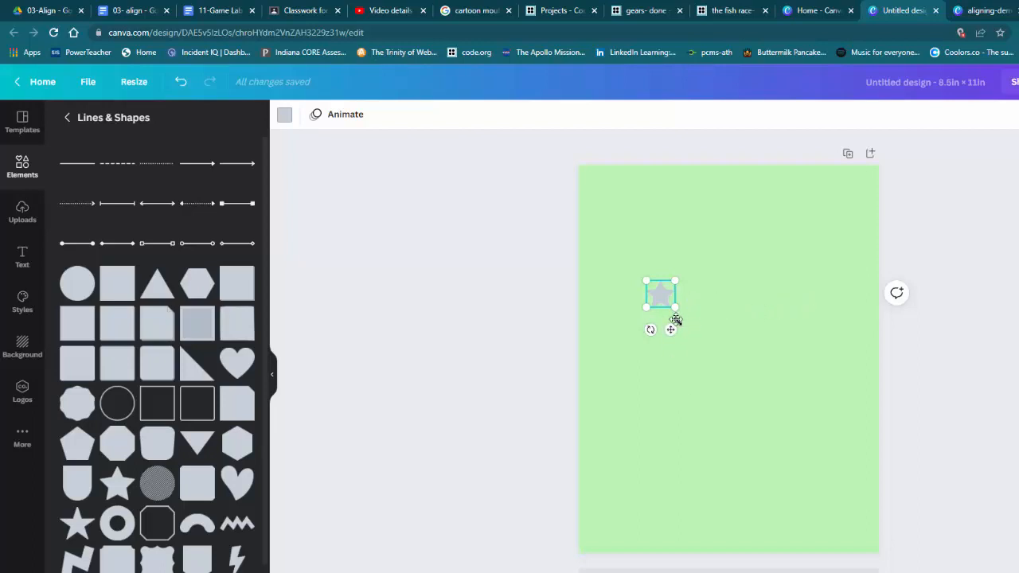
drag(662, 294, 615, 222)
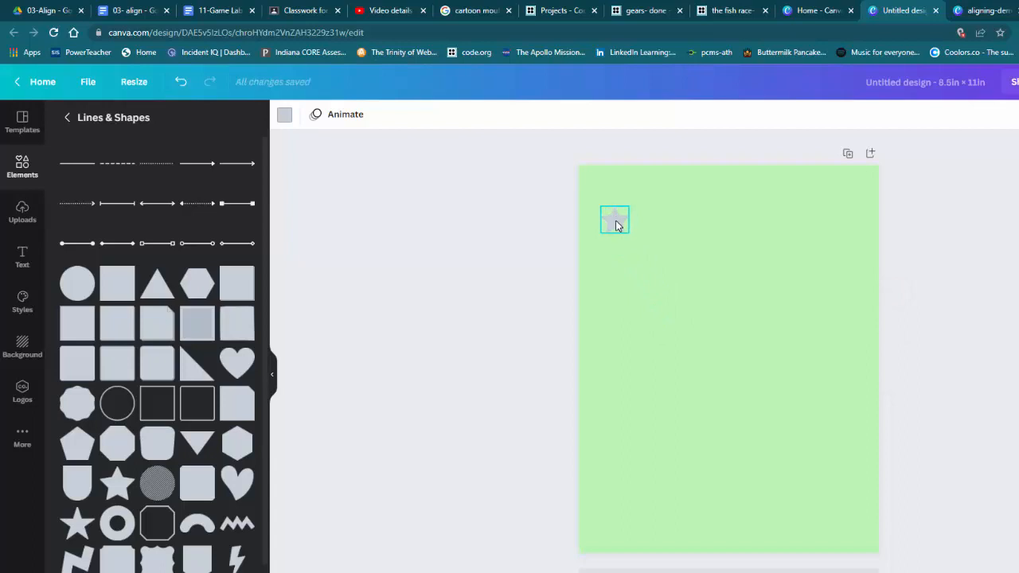
- Recolor the star with the default bright red and nudge it slightly upward
click(285, 117)
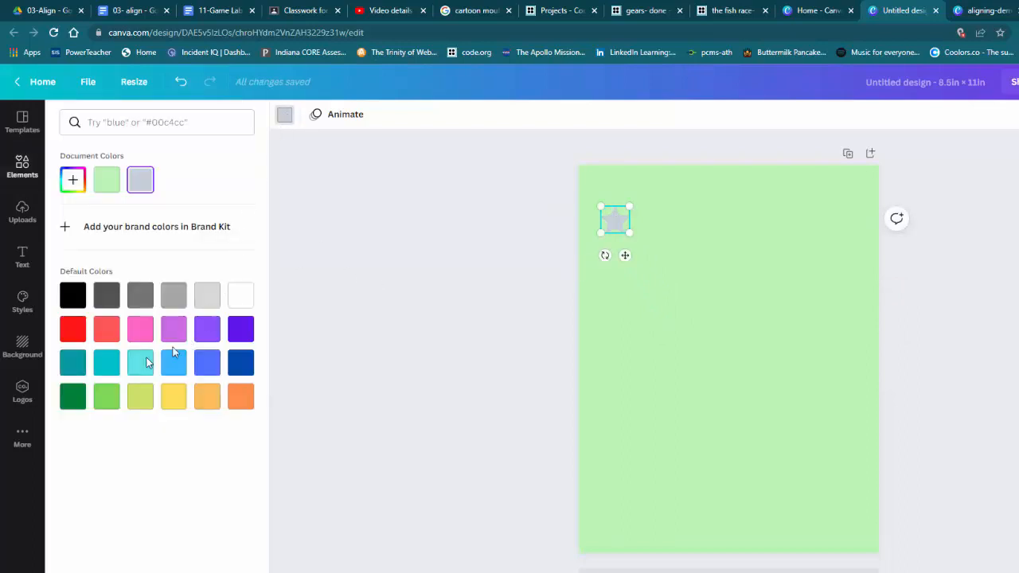
click(73, 329)
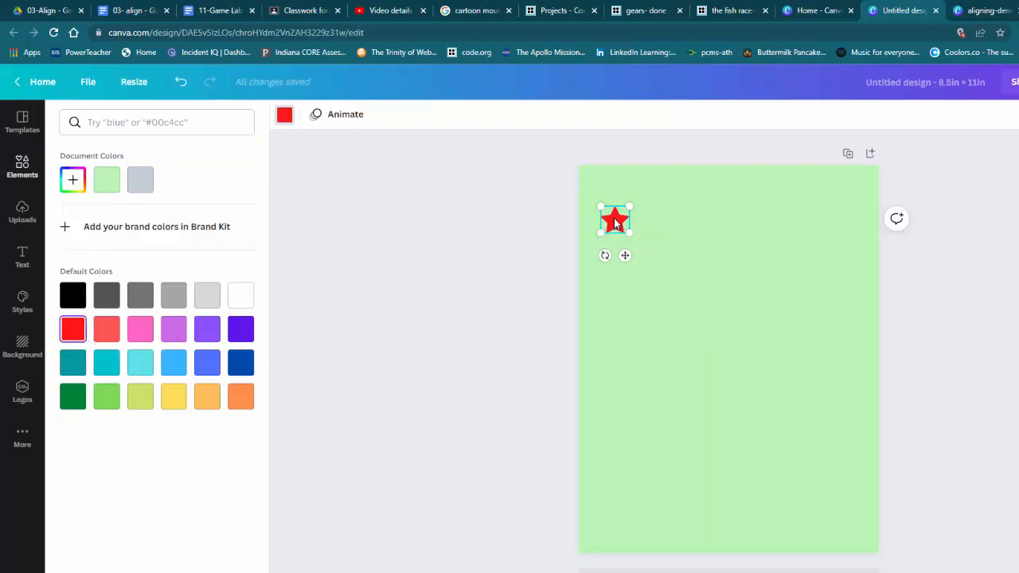
drag(615, 221, 614, 216)
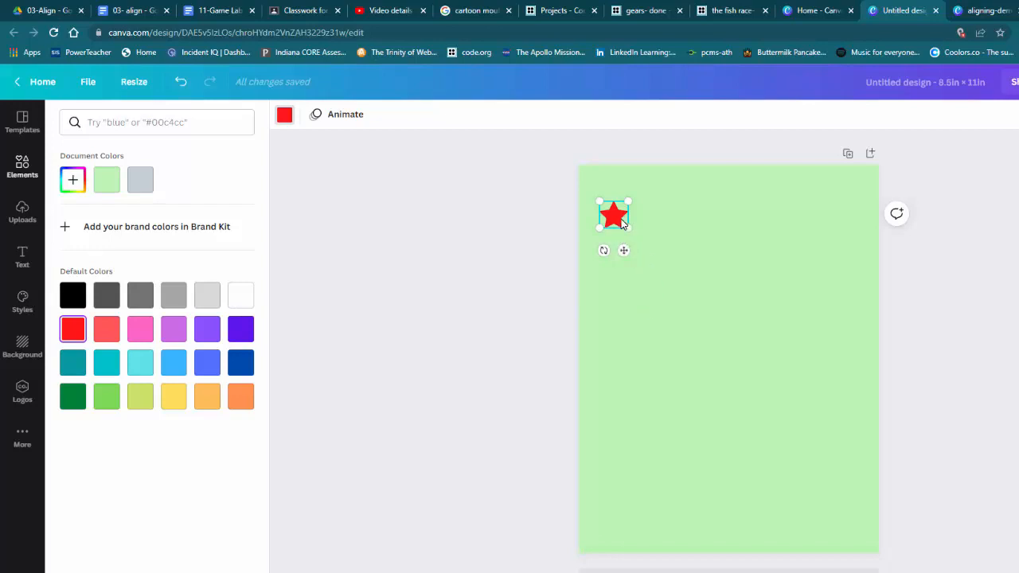
- Duplicate the red star into nine equal-sized copies scattered unevenly across the upper part of the page, undoing any accidental enlargement
drag(616, 218, 833, 182)
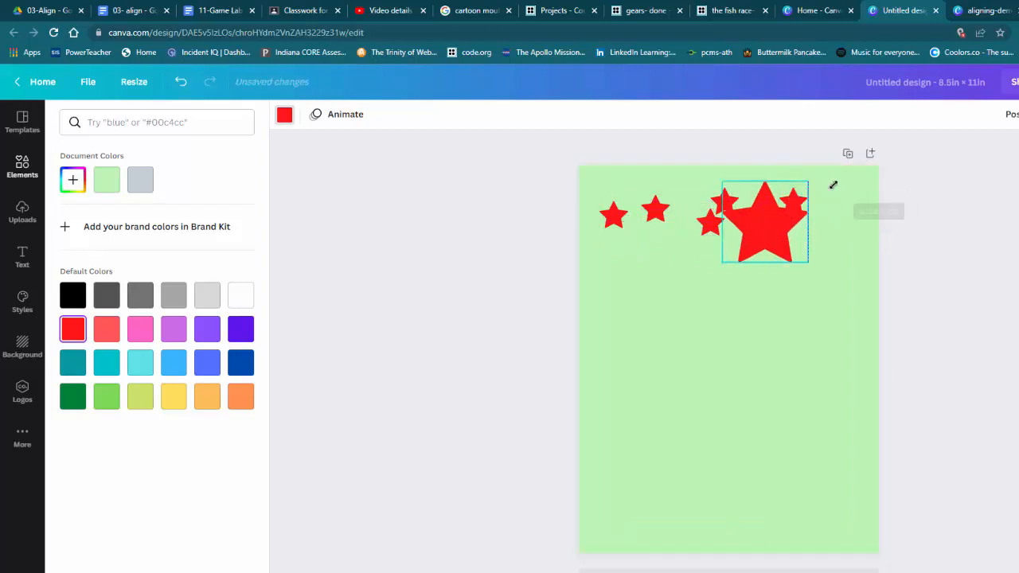
key(ctrl+z)
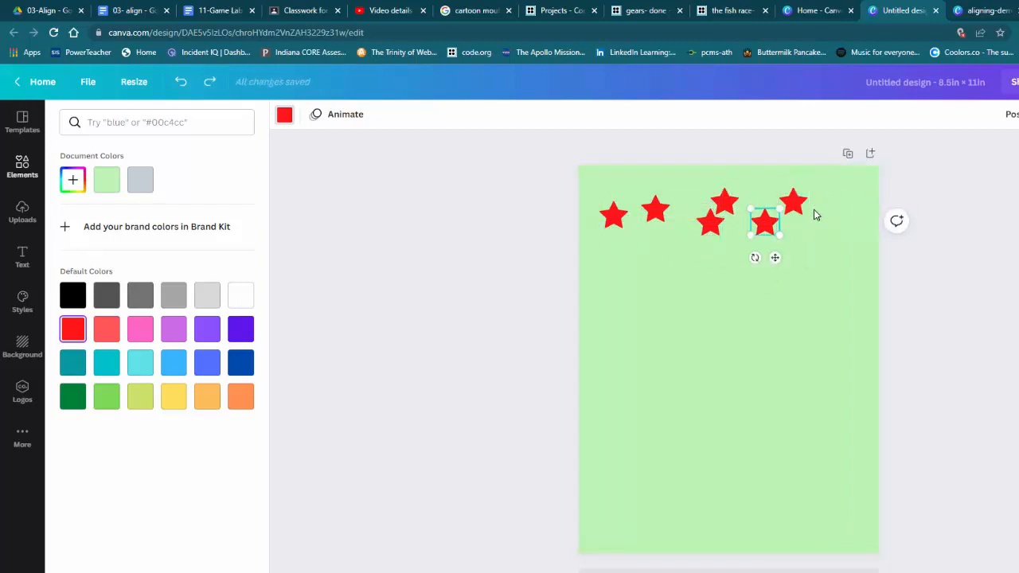
shift+click(799, 204)
drag(799, 205, 851, 238)
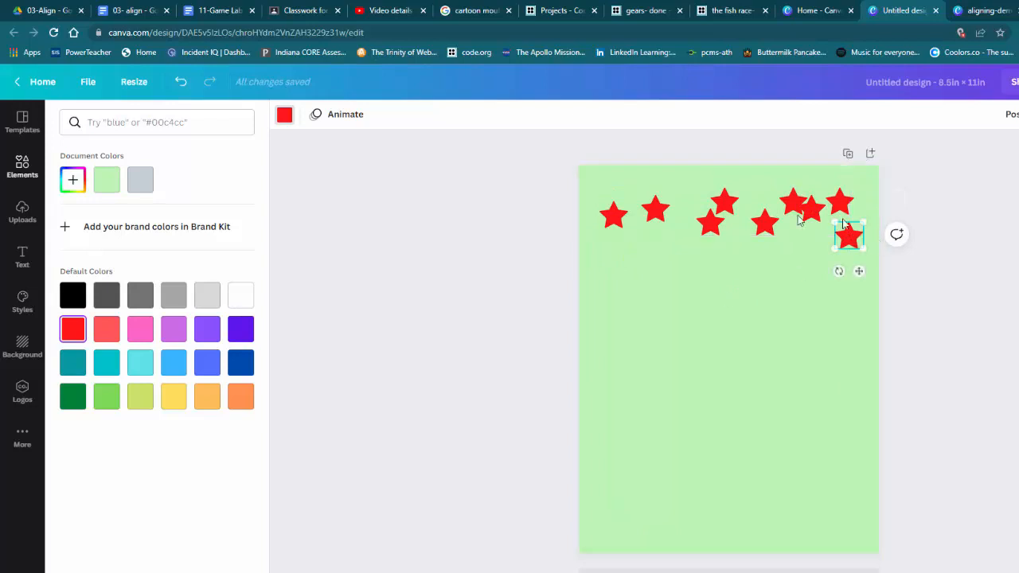
- Reposition the first and last stars near the page's side margins and nudge the second star slightly
drag(601, 217, 593, 205)
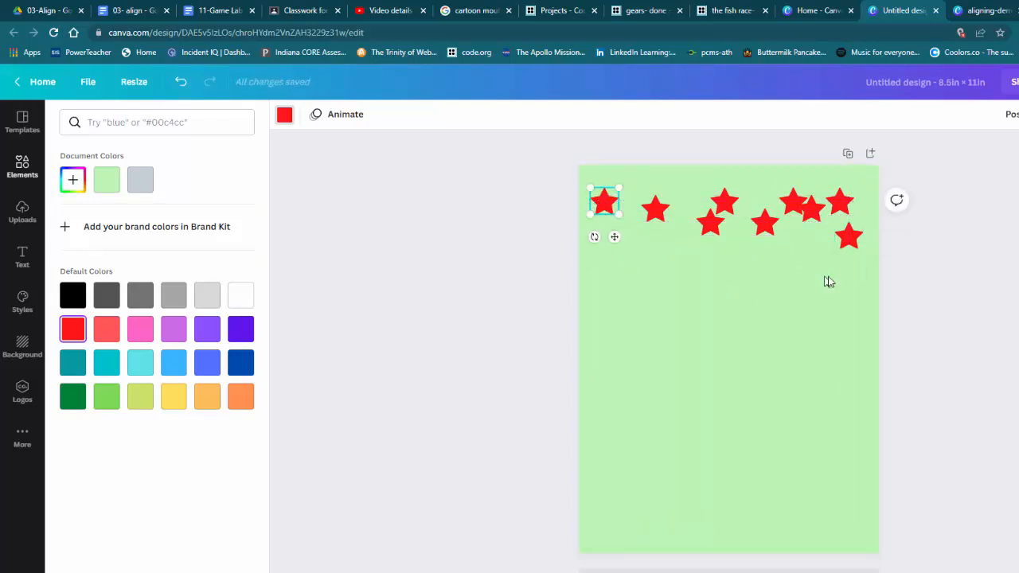
drag(851, 250, 856, 236)
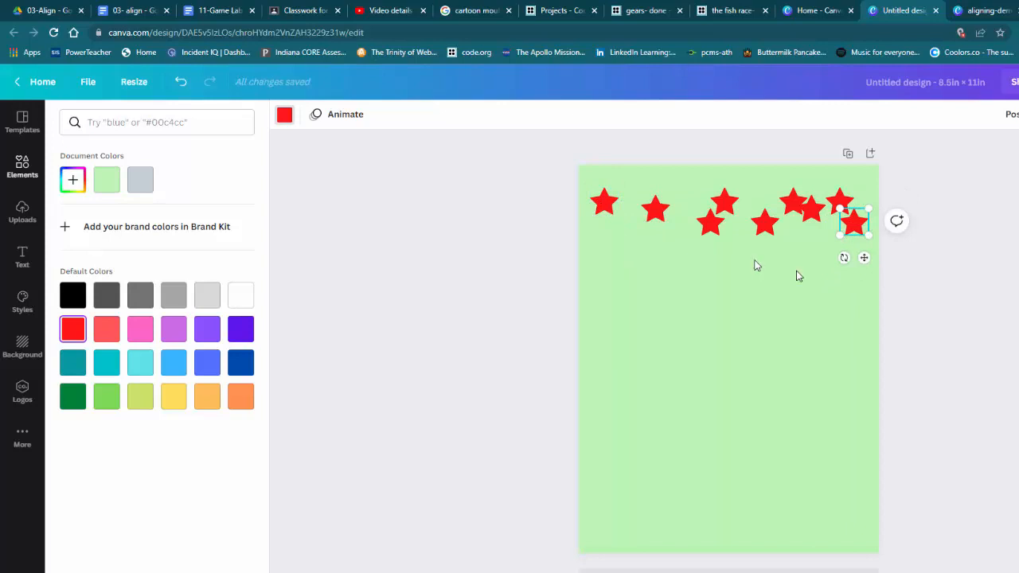
mouse_move(655, 210)
mouse_down()
mouse_move(636, 201)
mouse_move(658, 209)
mouse_up()
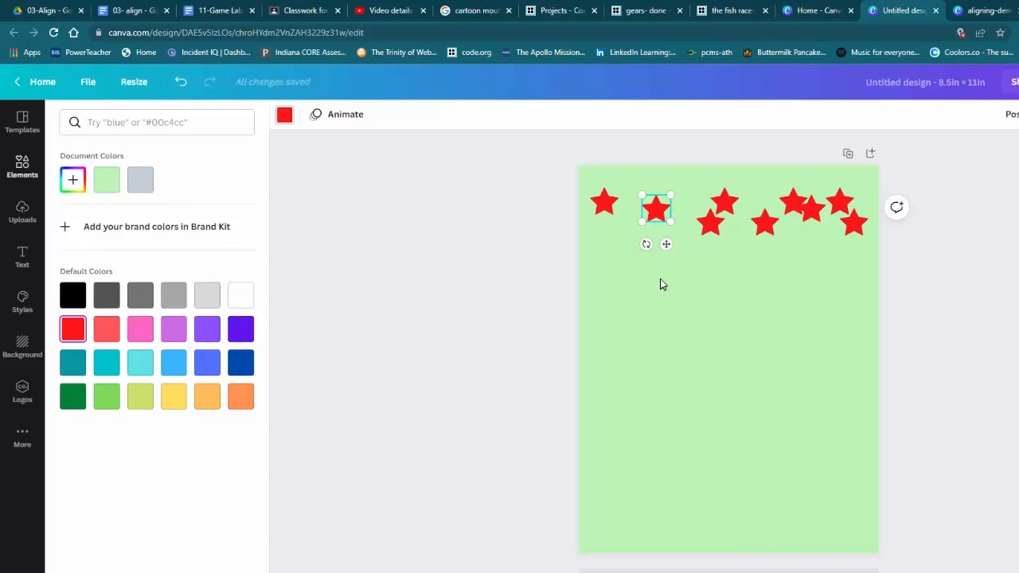
- Align all nine stars to their middle and space them evenly horizontally to form one straight row
drag(564, 174, 800, 233)
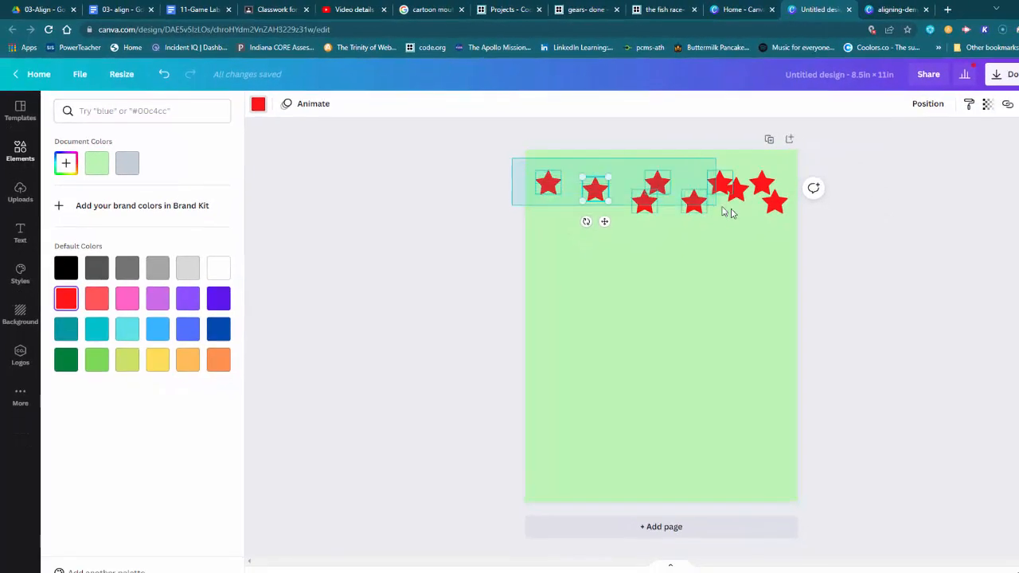
drag(730, 213, 800, 231)
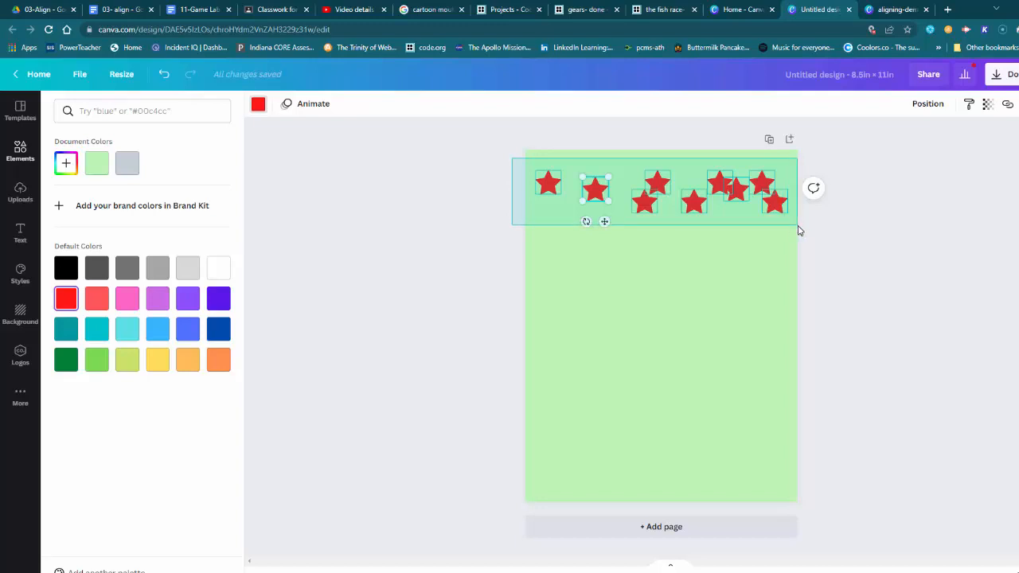
drag(800, 231, 800, 231)
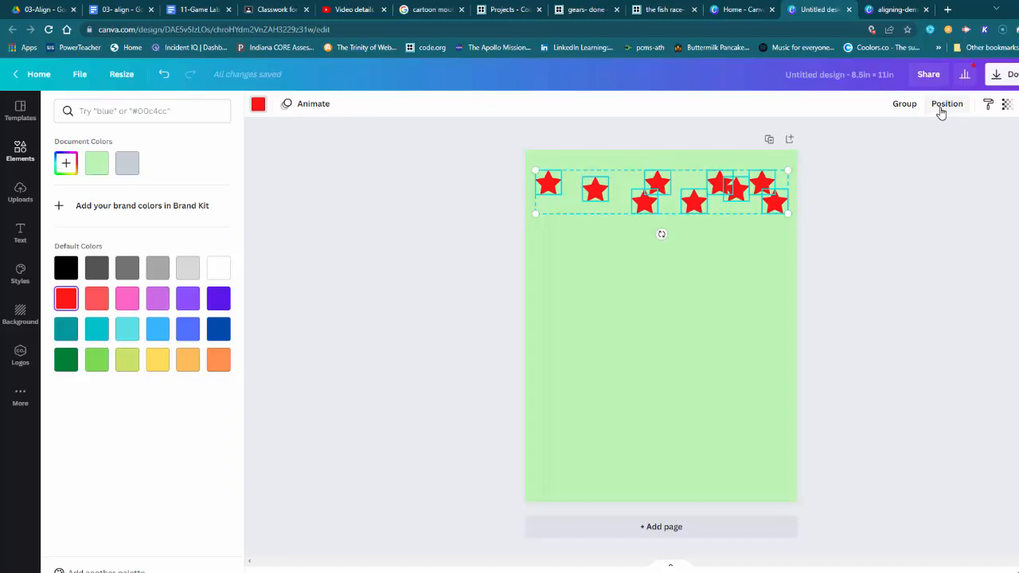
click(941, 112)
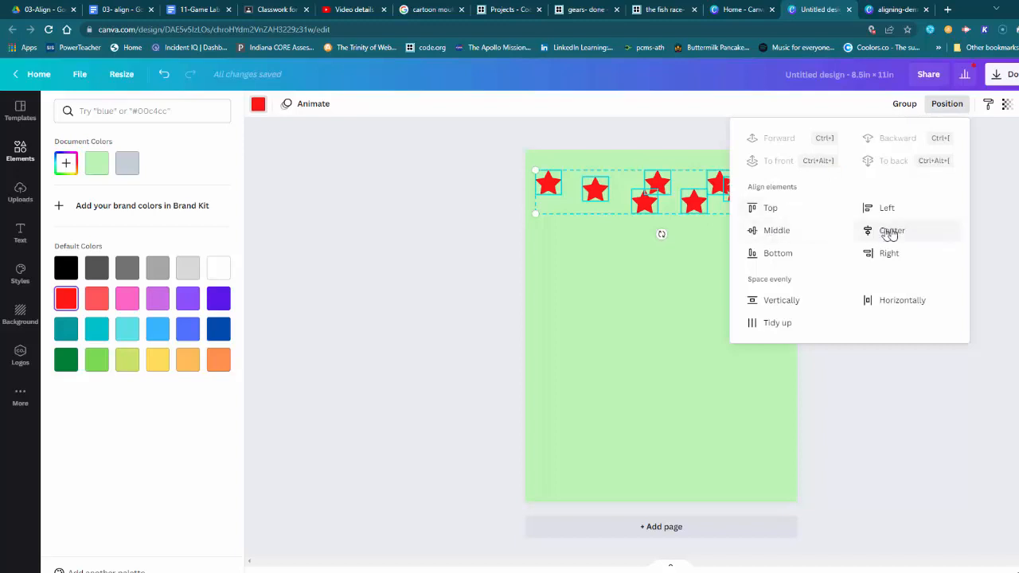
click(776, 231)
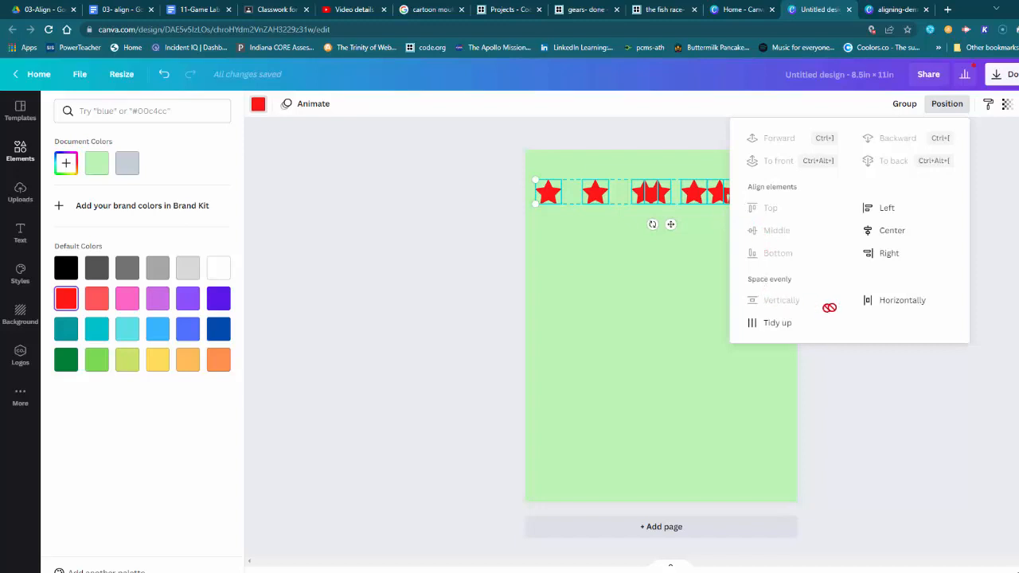
click(894, 303)
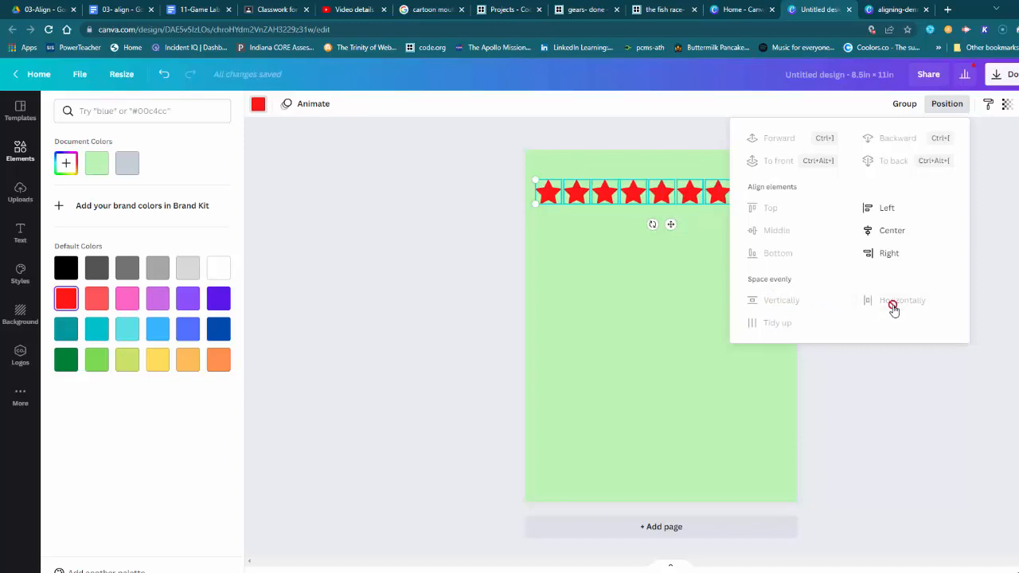
click(945, 108)
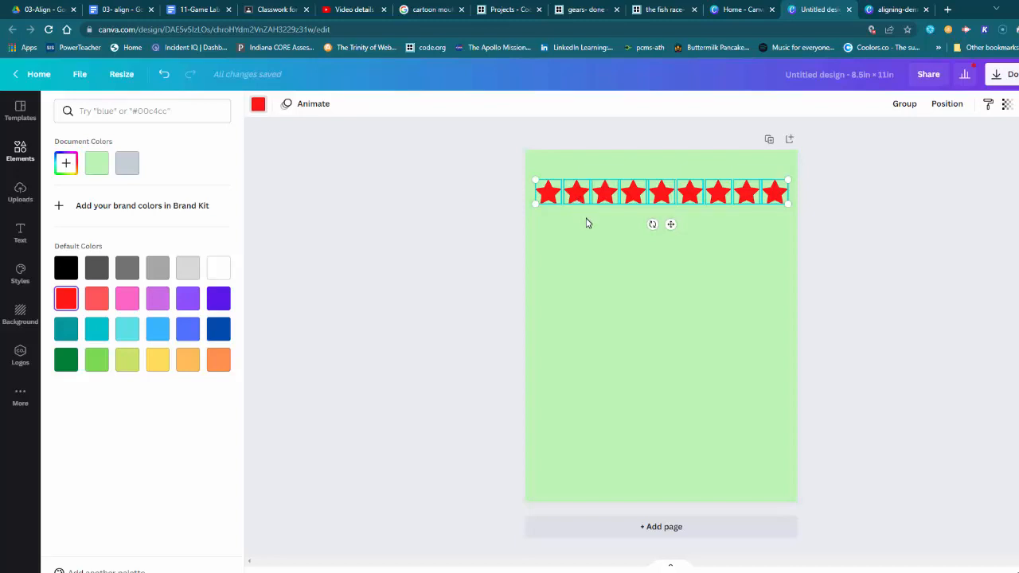
- Group the nine stars and move the grouped row slightly upward on the page
drag(536, 162, 779, 216)
click(903, 105)
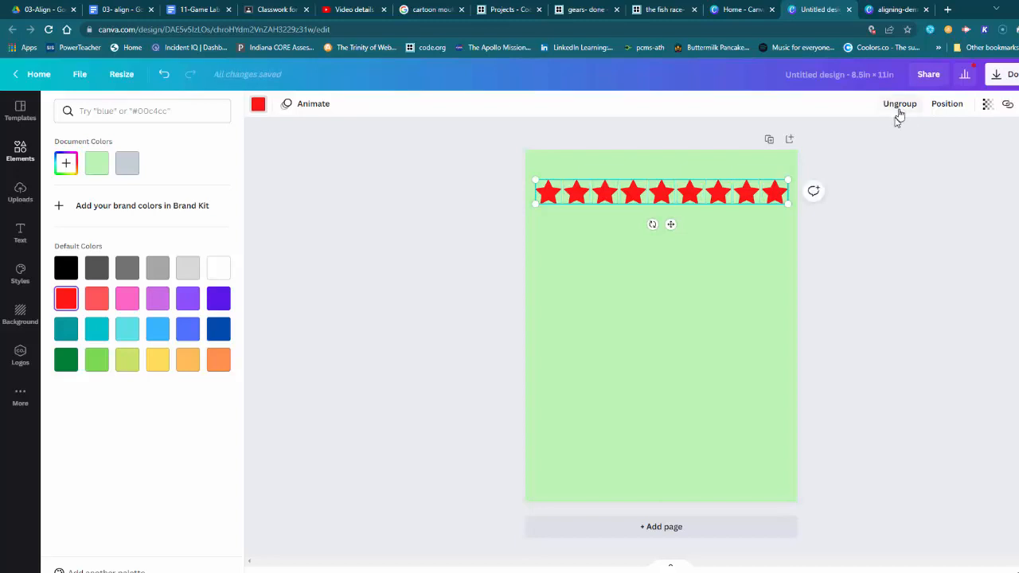
click(718, 312)
drag(688, 199, 690, 192)
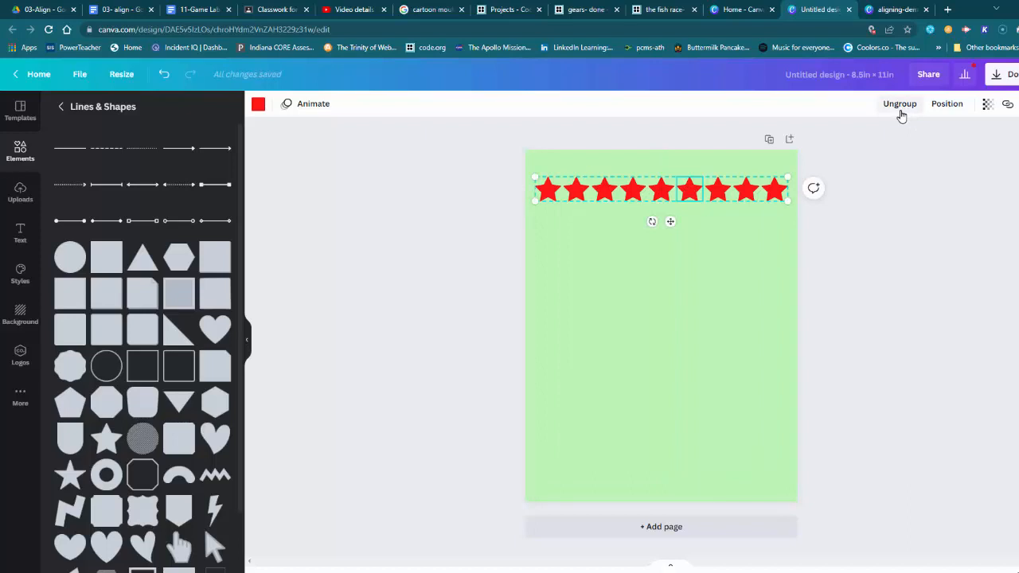
click(705, 281)
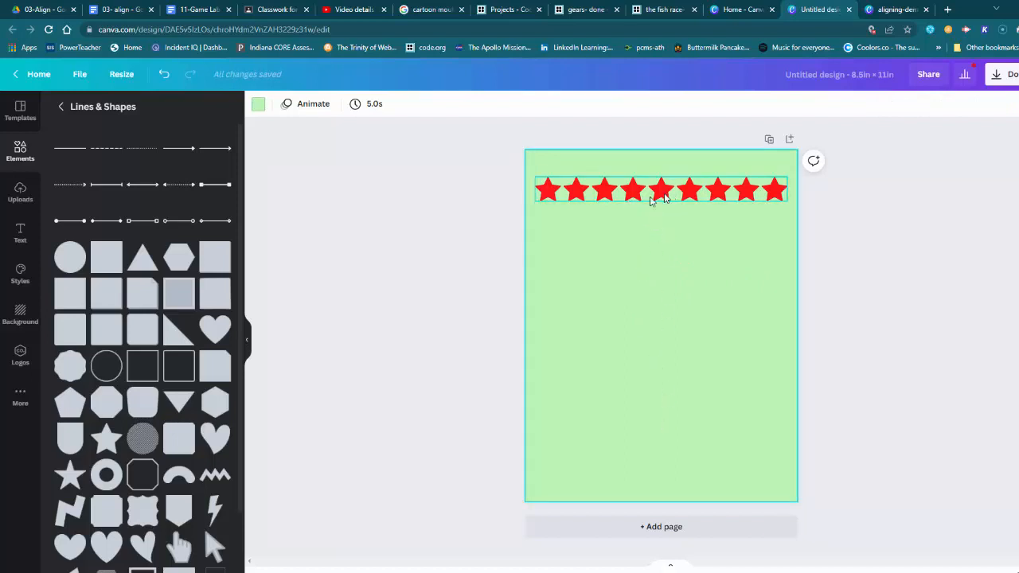
- Add the round teal ball graphic with the purple rim from the Vivid Contrast Objects collection in Graphics
click(61, 113)
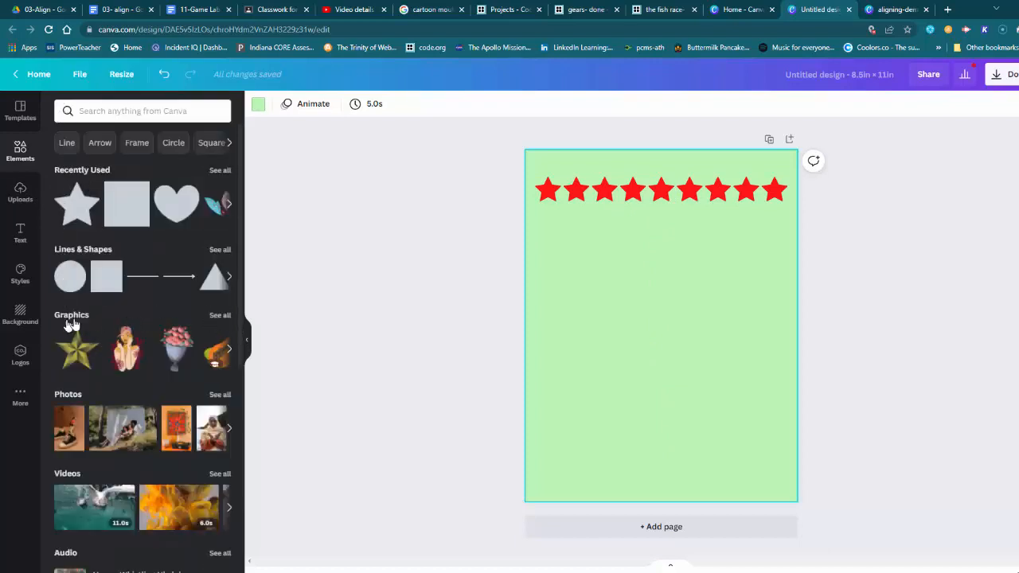
click(217, 317)
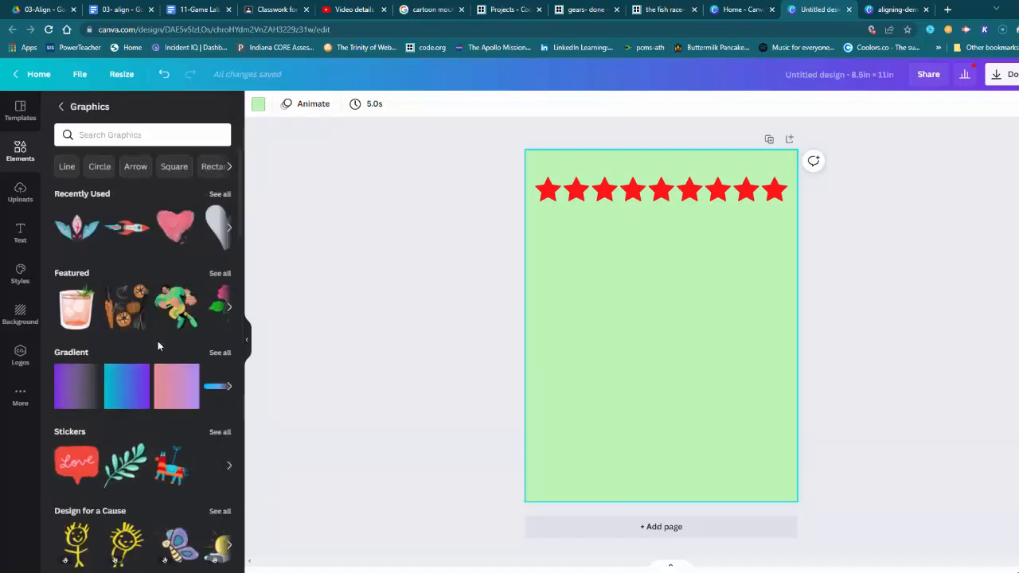
scroll(160, 343, down, 3)
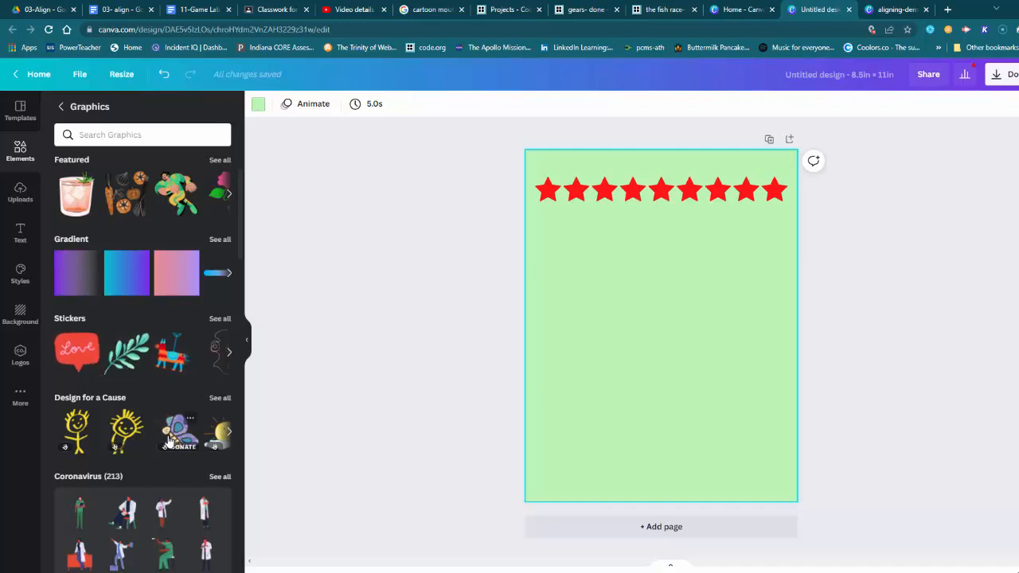
scroll(166, 444, down, 3)
scroll(162, 449, down, 10)
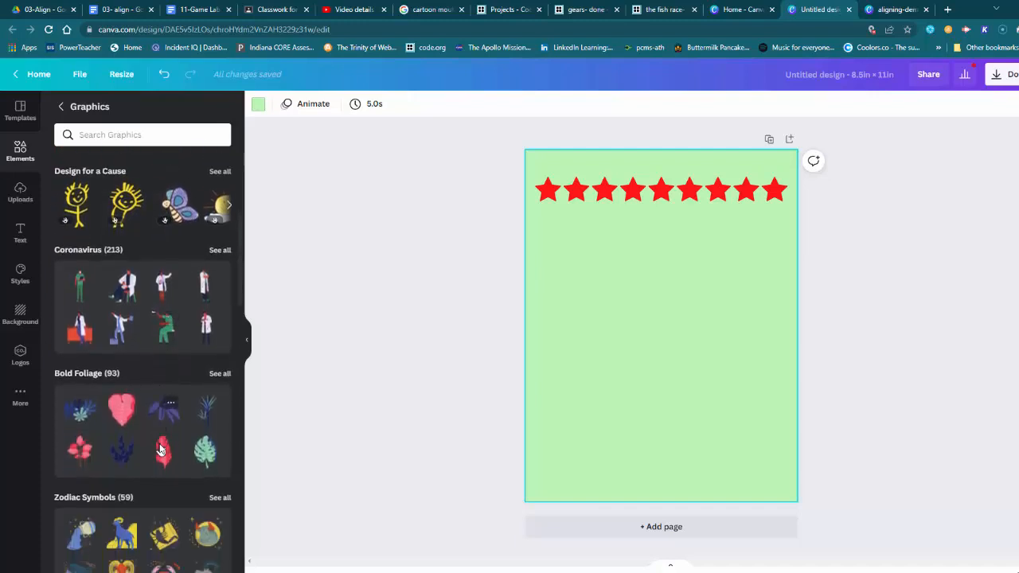
scroll(159, 443, down, 8)
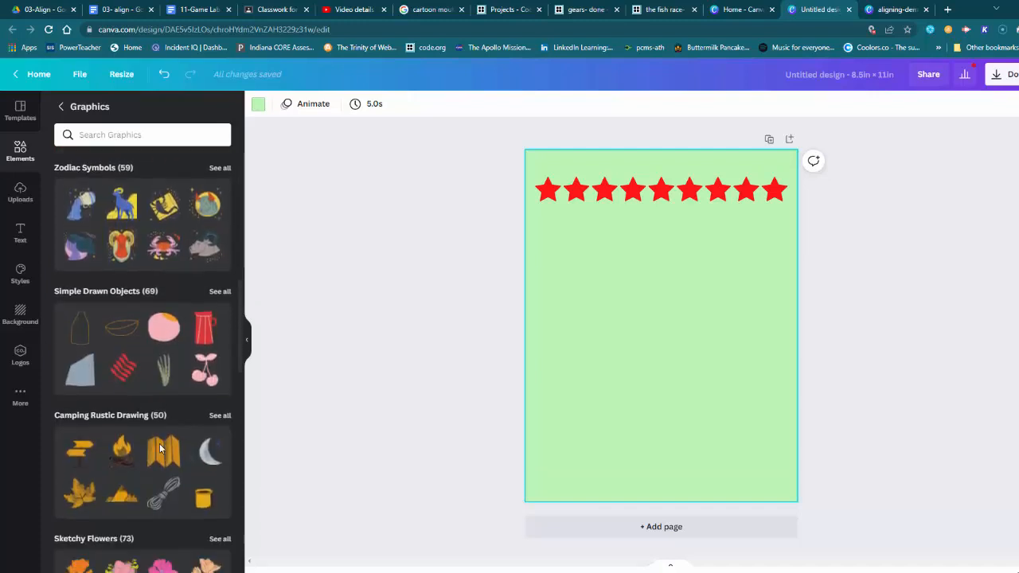
scroll(159, 448, down, 12)
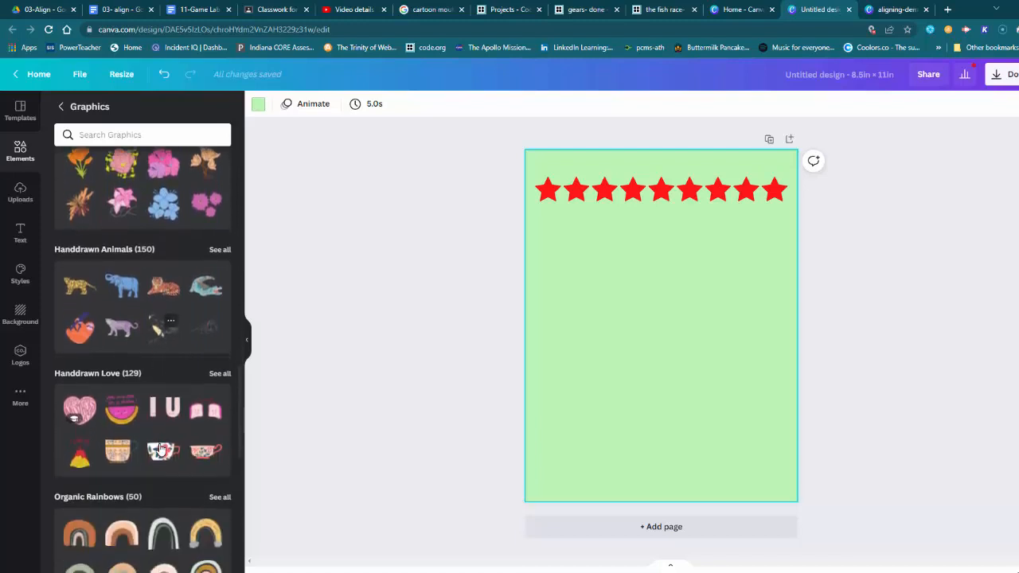
scroll(159, 450, down, 6)
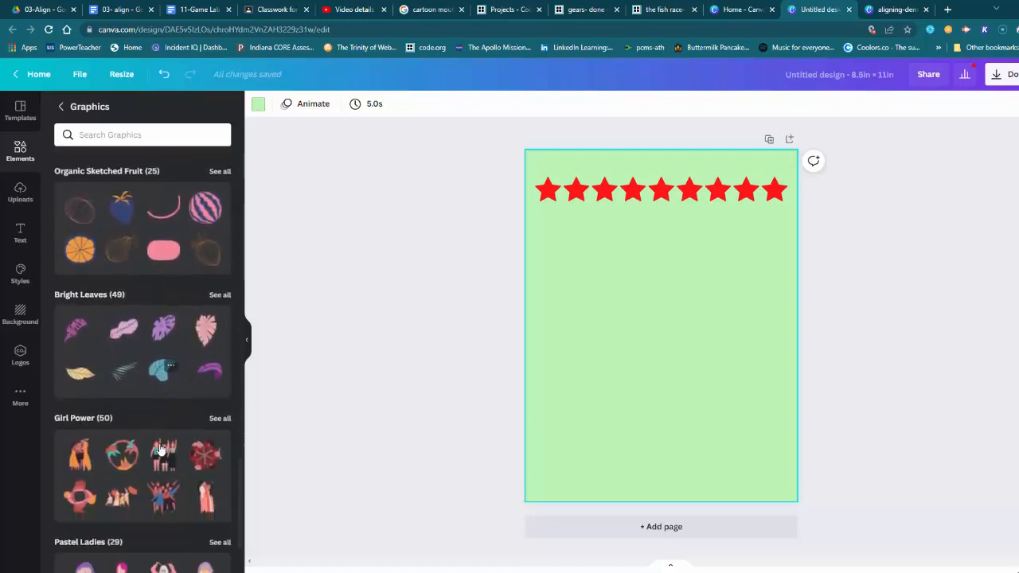
scroll(159, 449, down, 9)
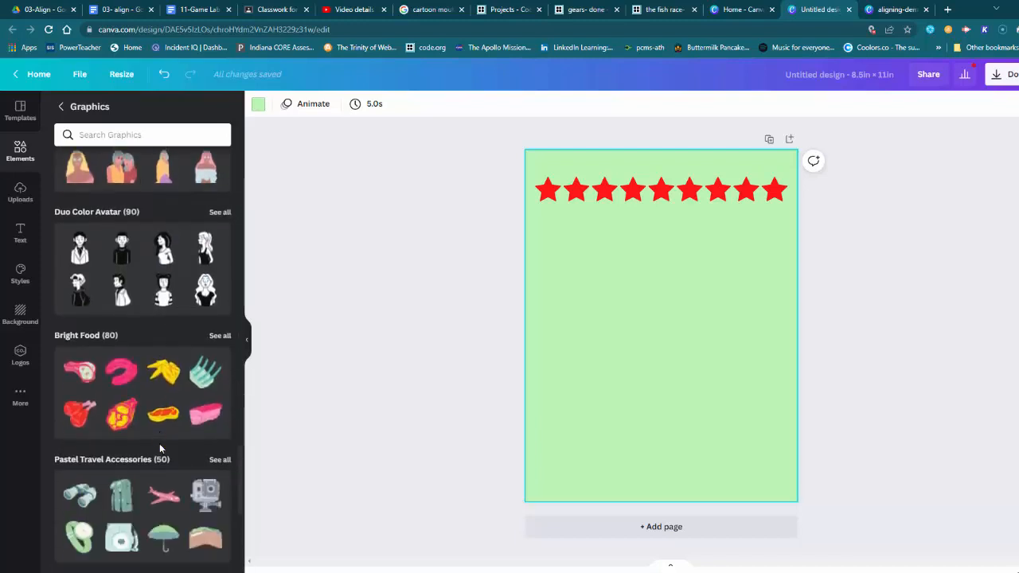
scroll(160, 451, down, 3)
scroll(160, 451, down, 4)
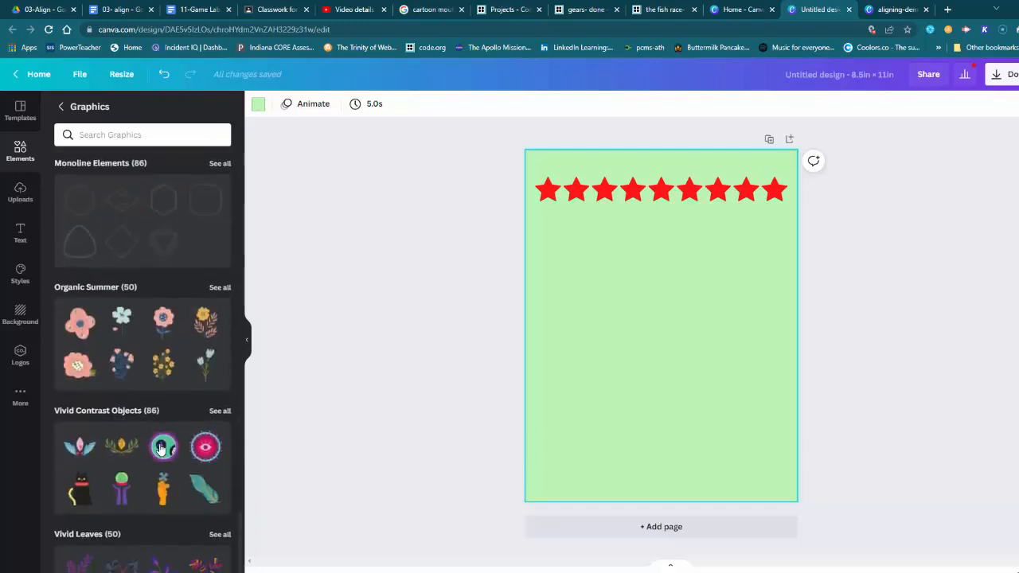
scroll(184, 444, down, 2)
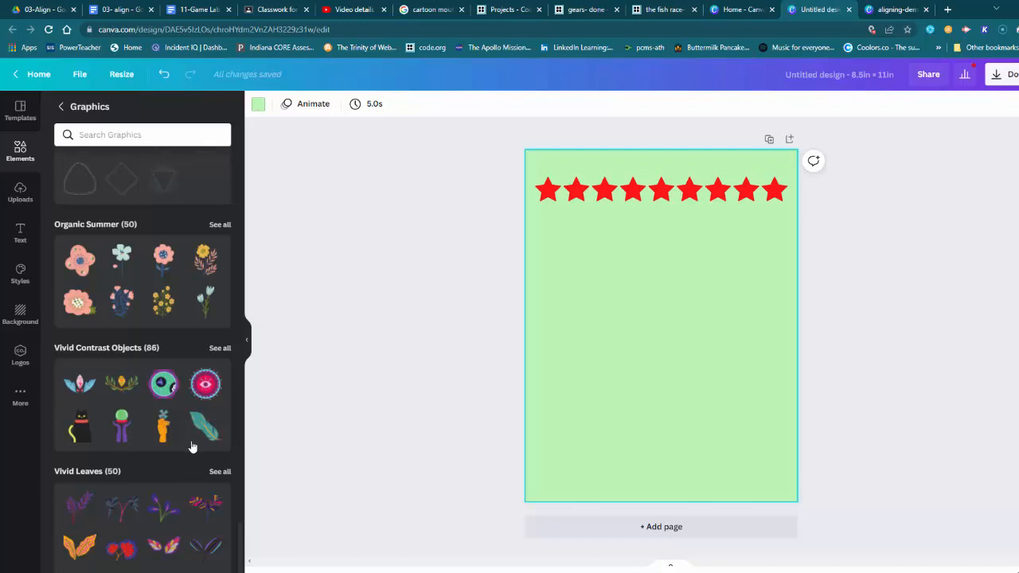
click(168, 393)
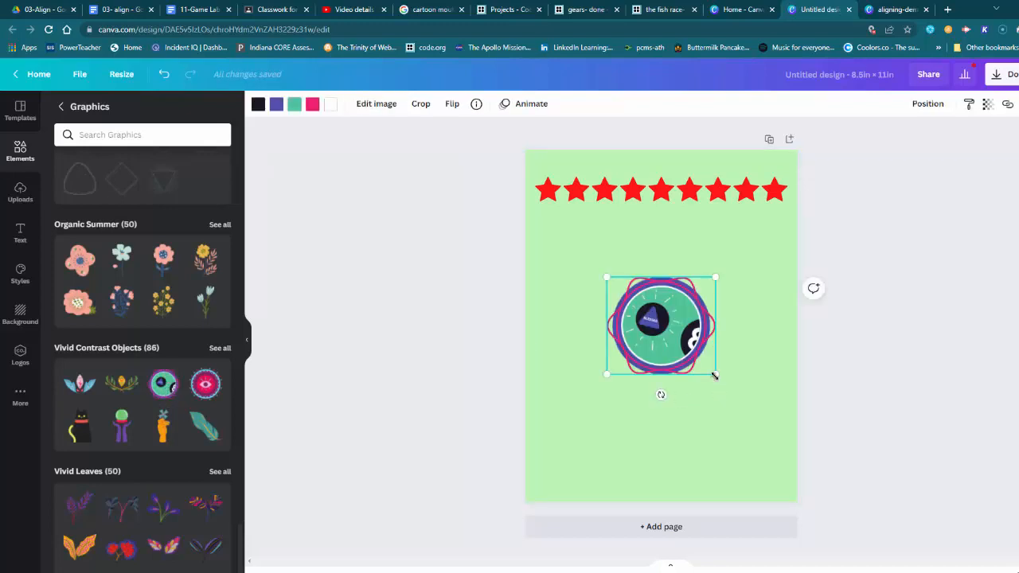
- Shrink the ball graphic to a small size below the star row and duplicate it into a loose column of ten down the page
drag(715, 376, 662, 238)
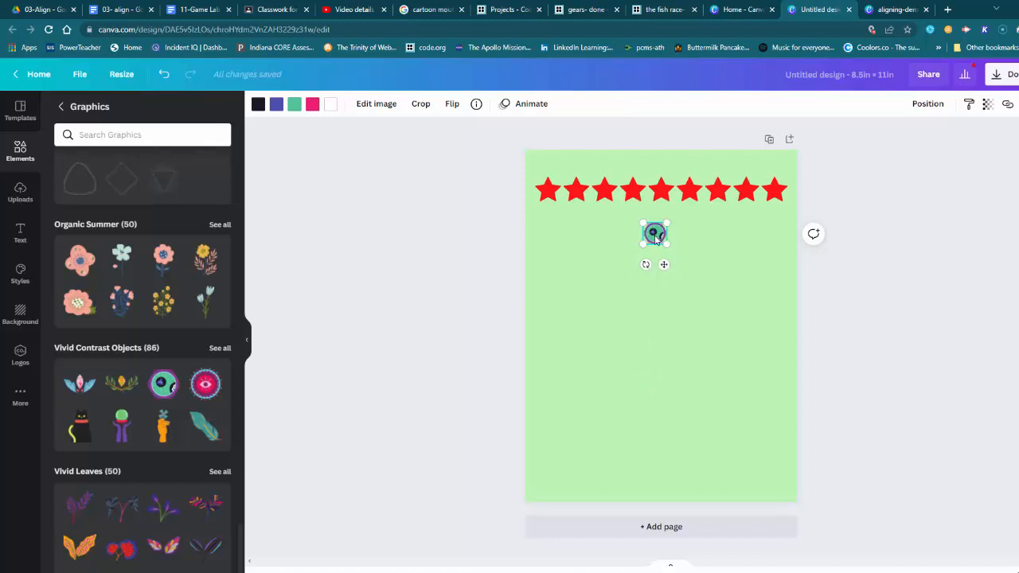
drag(669, 264, 641, 290)
drag(641, 289, 678, 481)
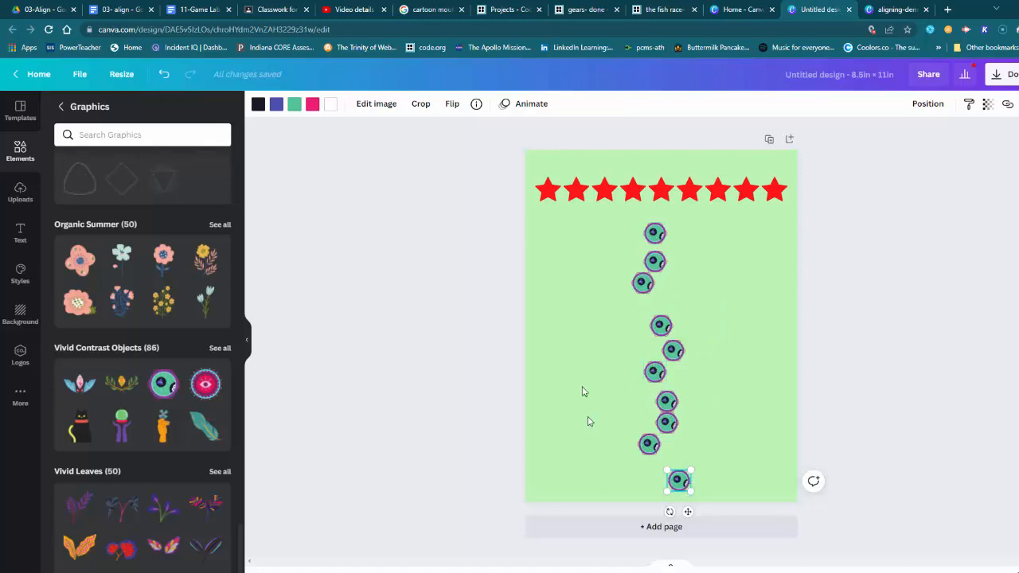
- Align the ten ball graphics to their center and space them evenly vertically
drag(599, 220, 714, 496)
click(950, 109)
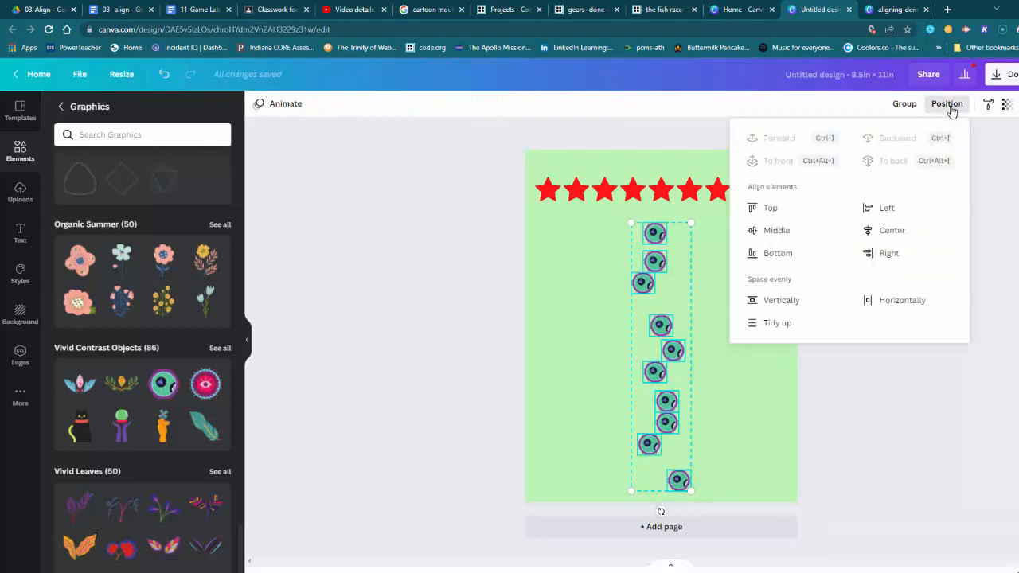
click(895, 231)
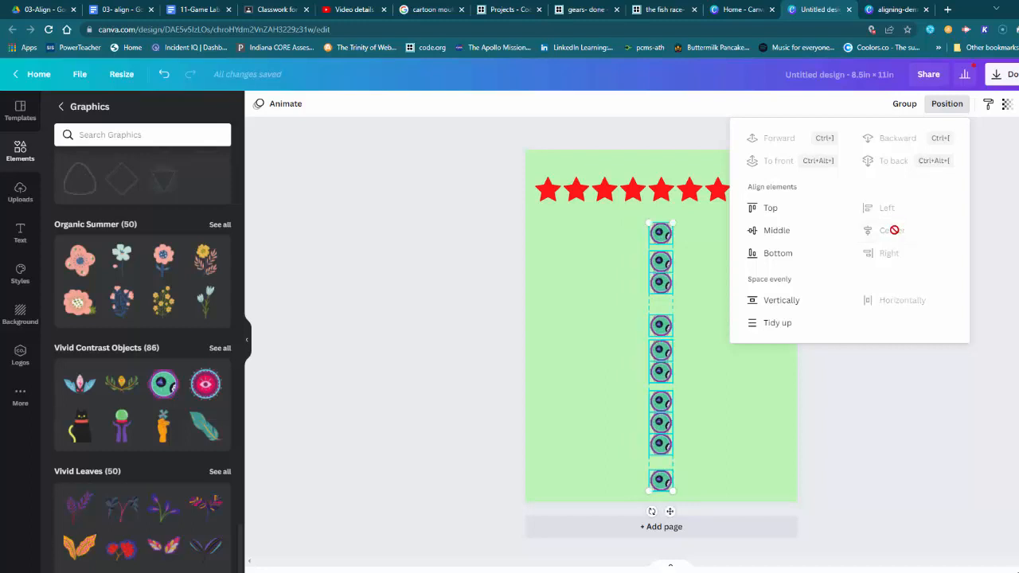
click(781, 303)
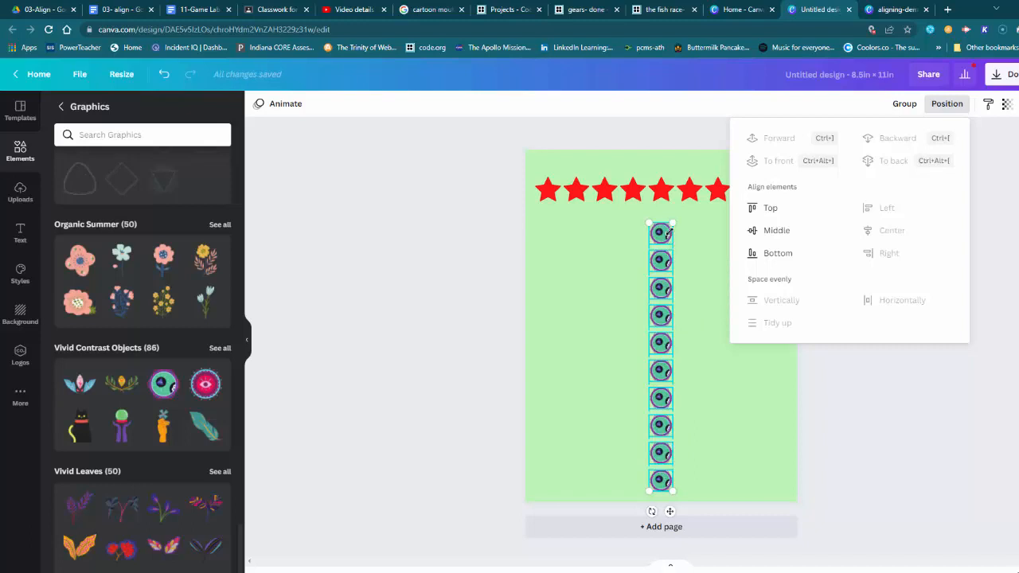
- Group the ten ball graphics and move the column slightly upward, centered beneath the star row
click(908, 104)
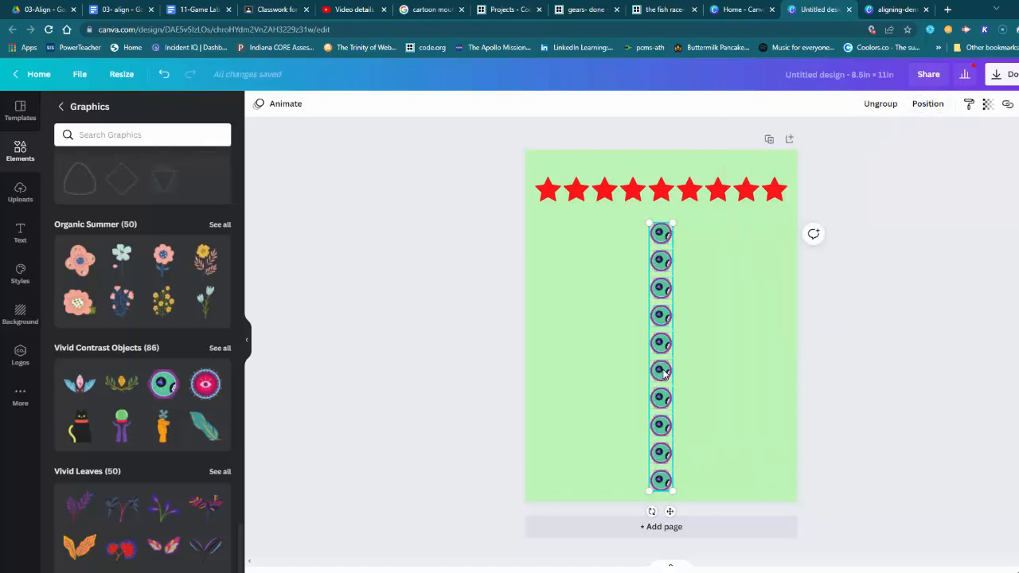
mouse_move(662, 376)
mouse_down()
mouse_move(683, 370)
mouse_move(661, 361)
mouse_up()
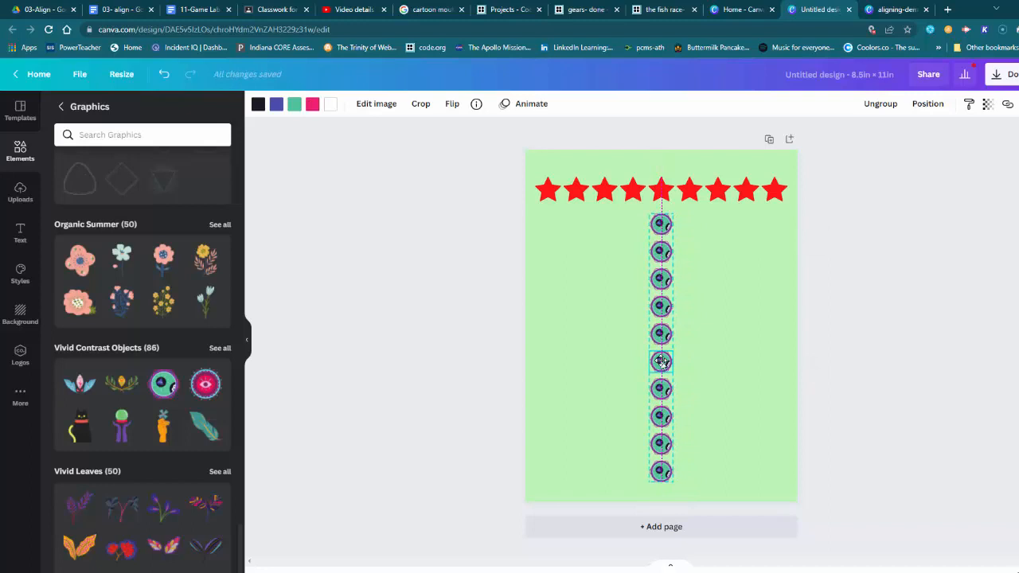
click(719, 382)
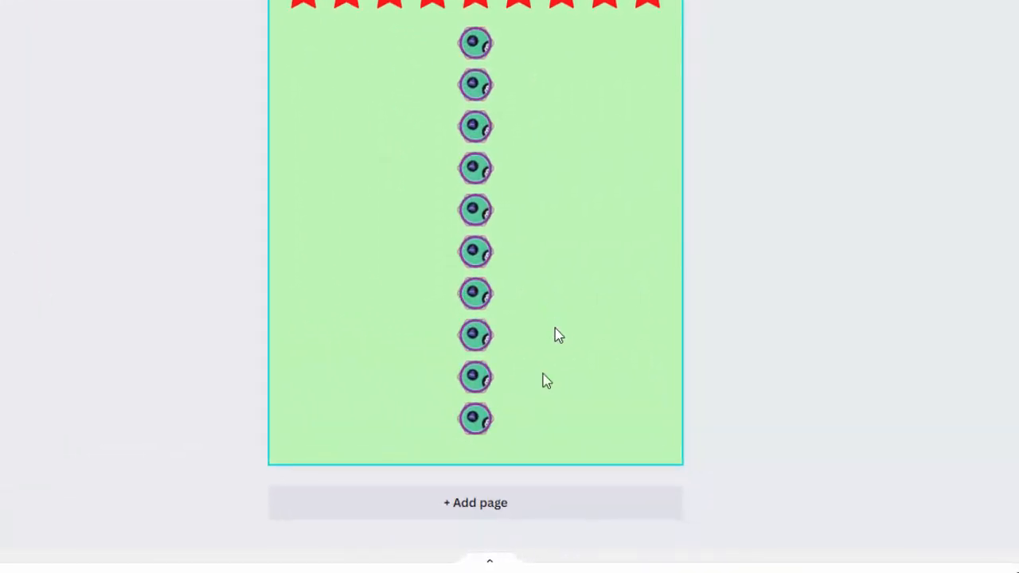
- Add a second page and place the wide solid heart from Lines & Shapes on it
click(474, 504)
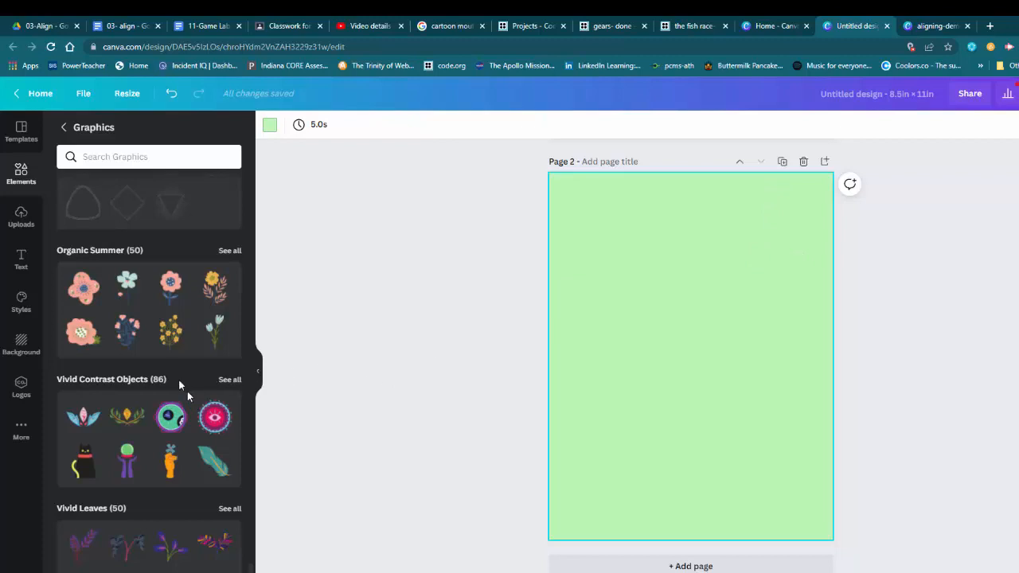
scroll(187, 391, up, 5)
scroll(162, 321, up, 8)
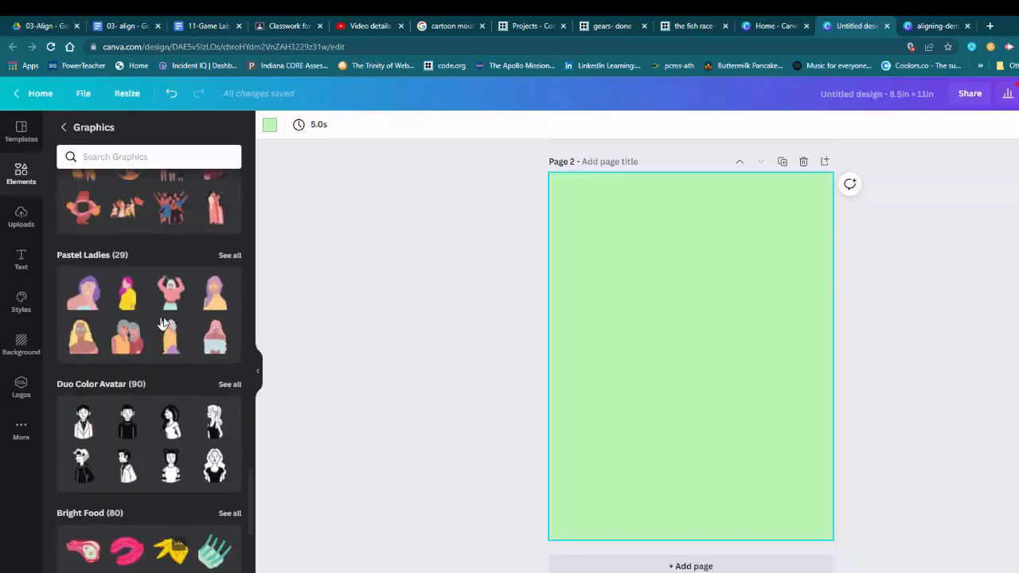
click(64, 130)
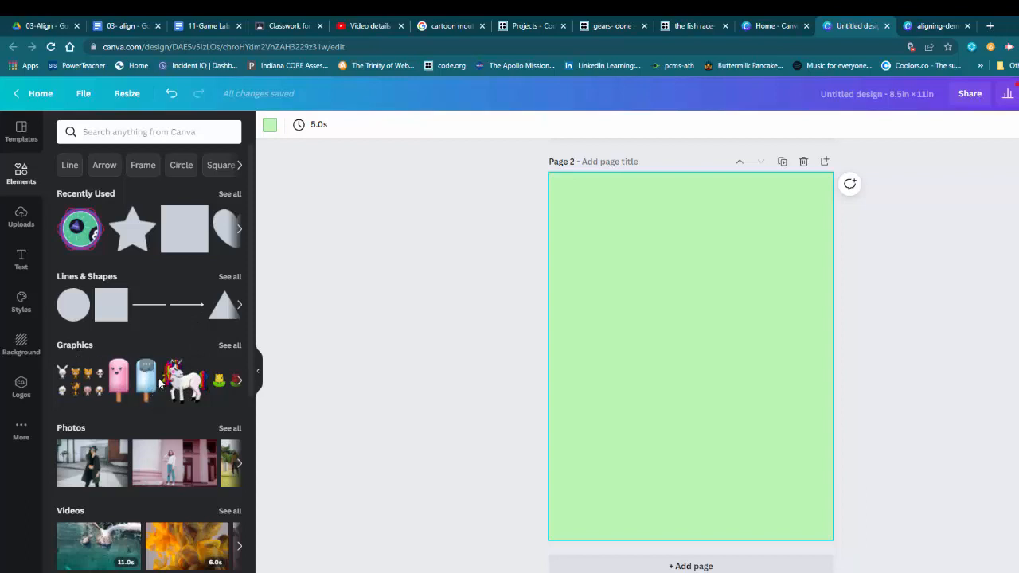
click(230, 277)
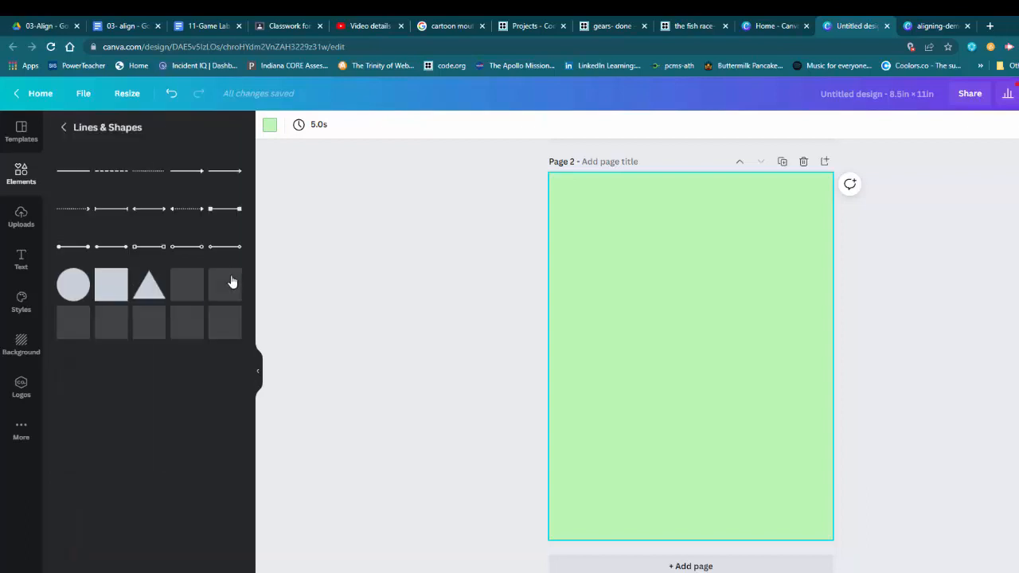
scroll(202, 459, down, 2)
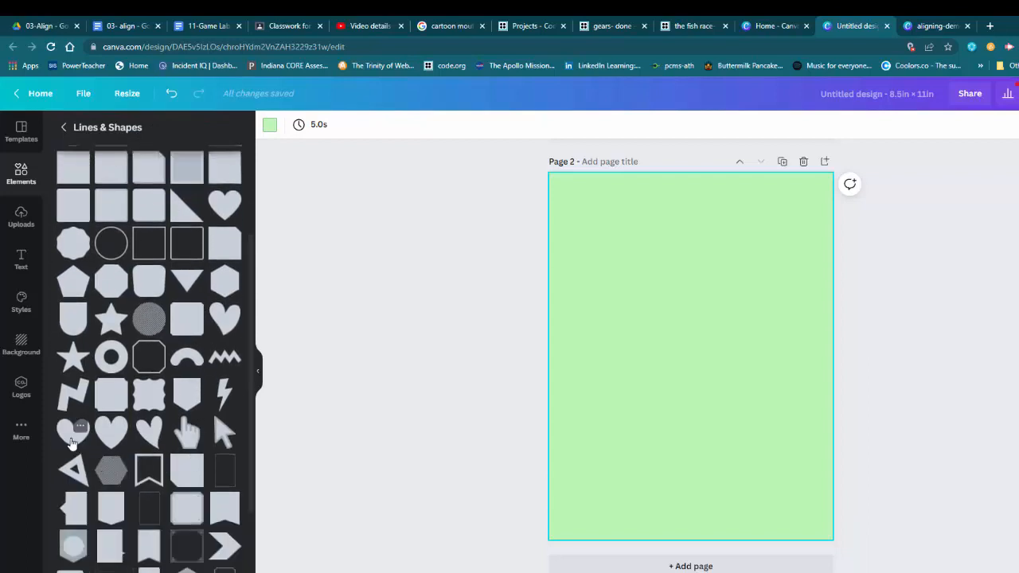
click(70, 443)
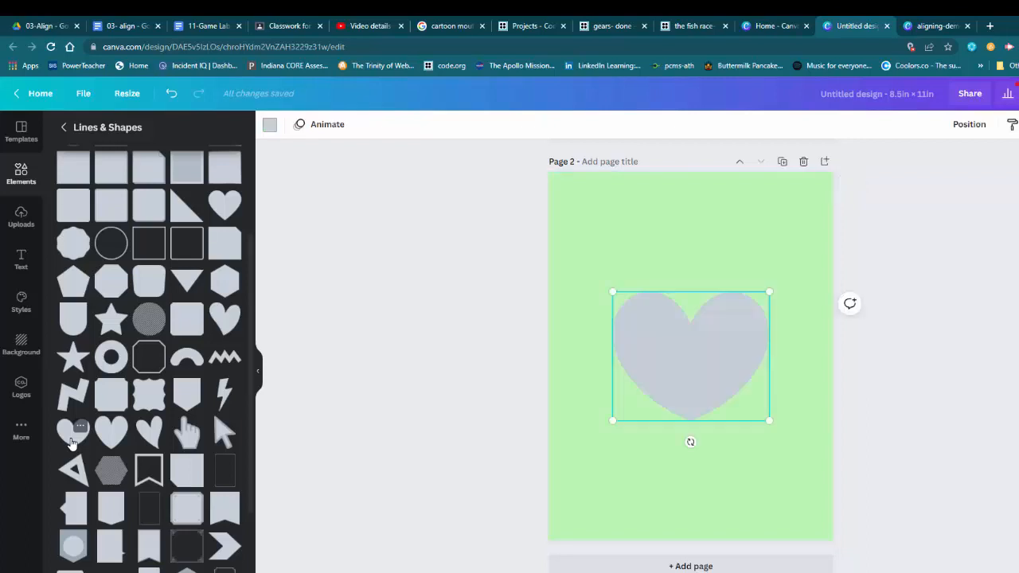
- Recolor the heart on page 2 with the lighter purple from the default colors
click(270, 125)
click(160, 430)
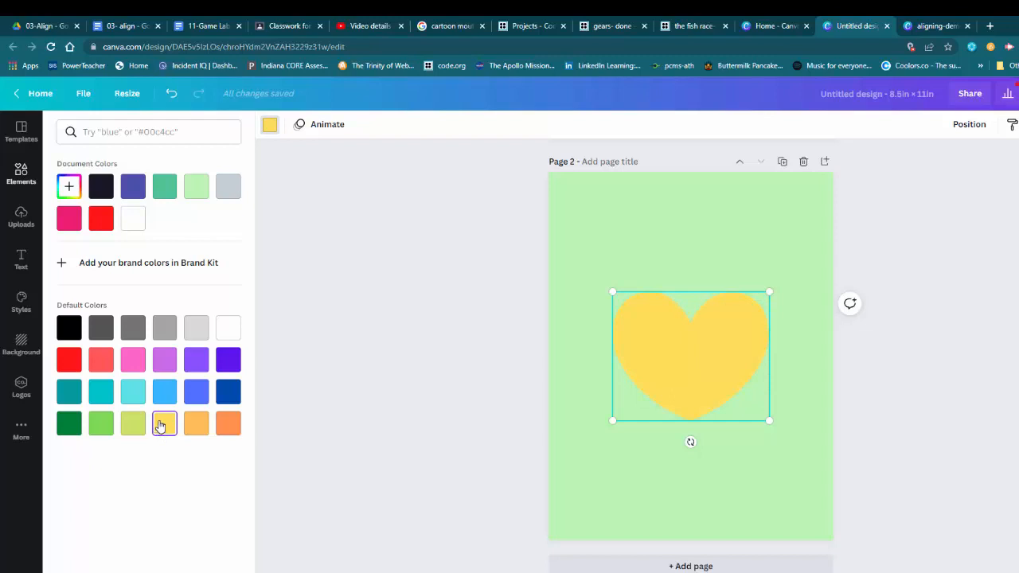
click(229, 360)
click(198, 360)
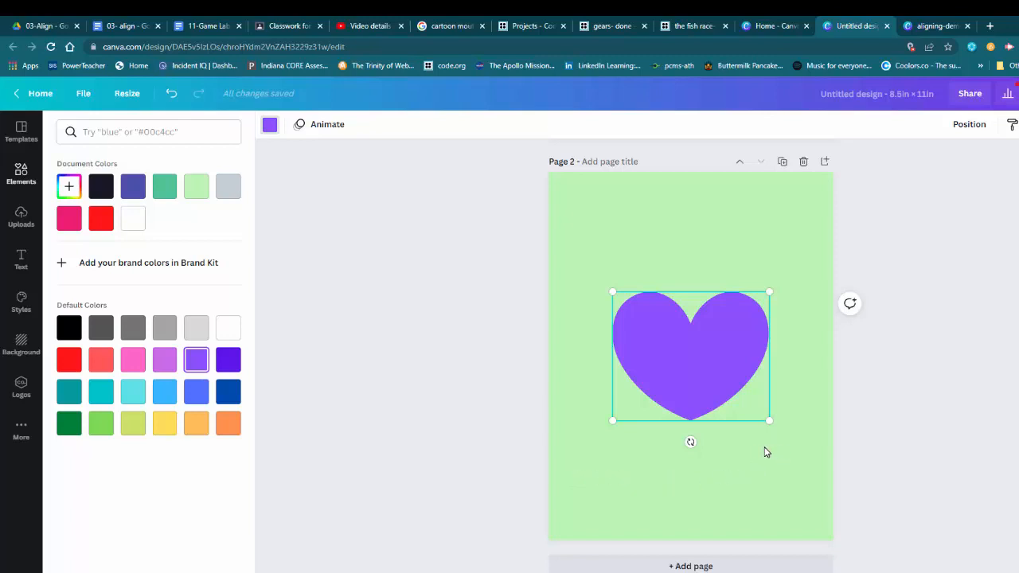
- Shrink the heart into the page's upper-left corner and duplicate it into a loose row of eight across the top
drag(766, 417, 636, 312)
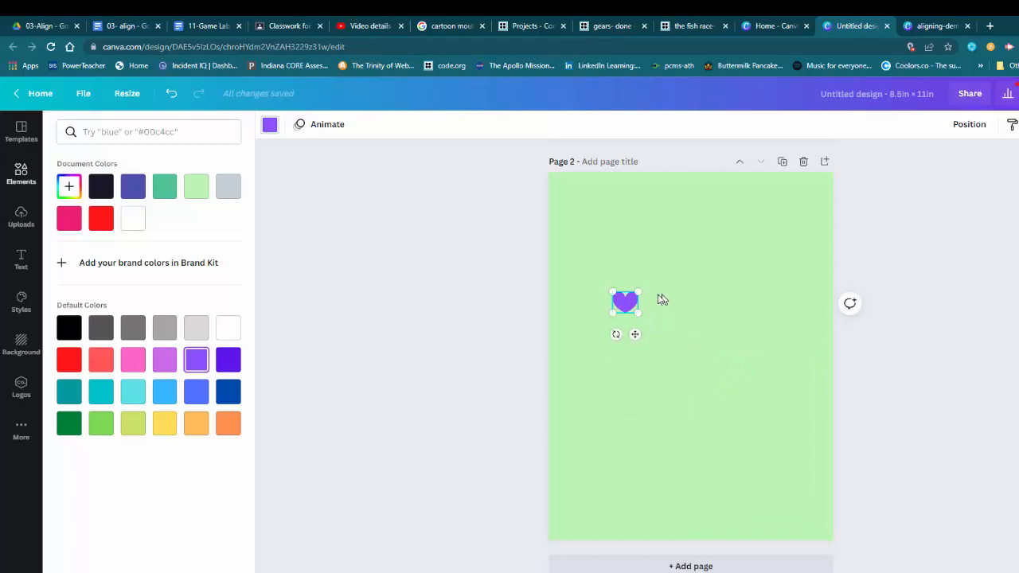
drag(624, 308, 576, 199)
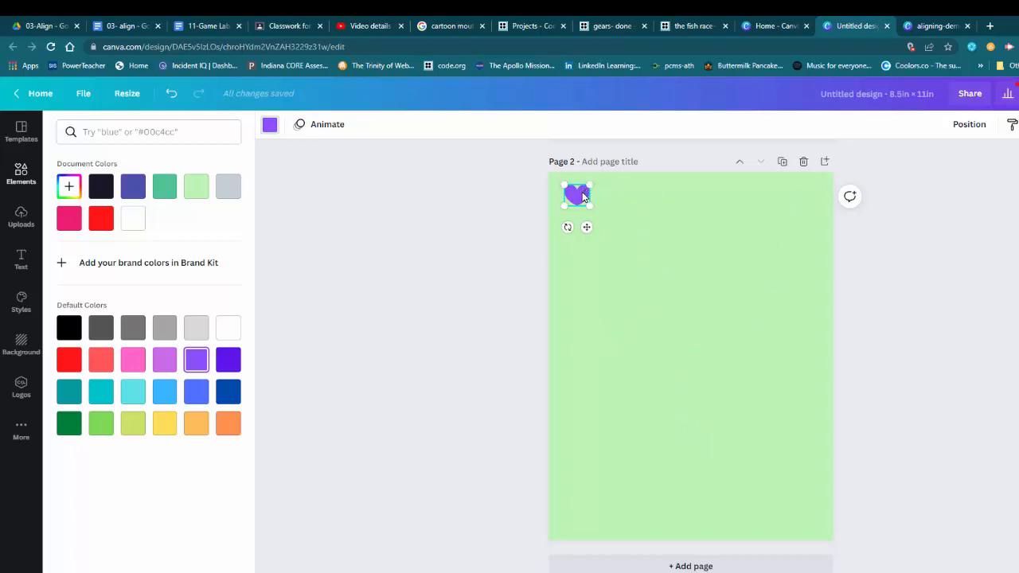
drag(583, 198, 766, 201)
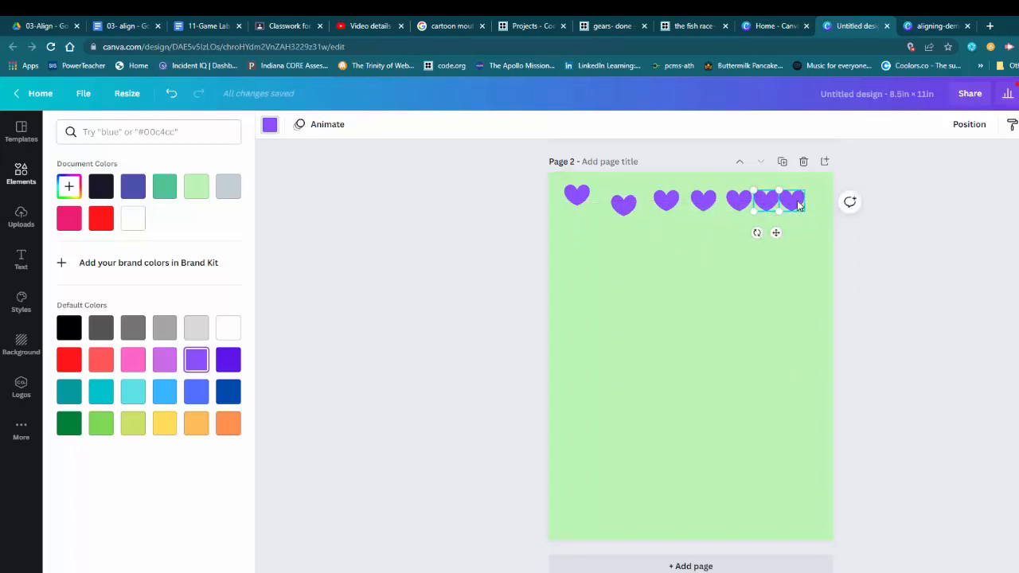
drag(799, 204, 816, 204)
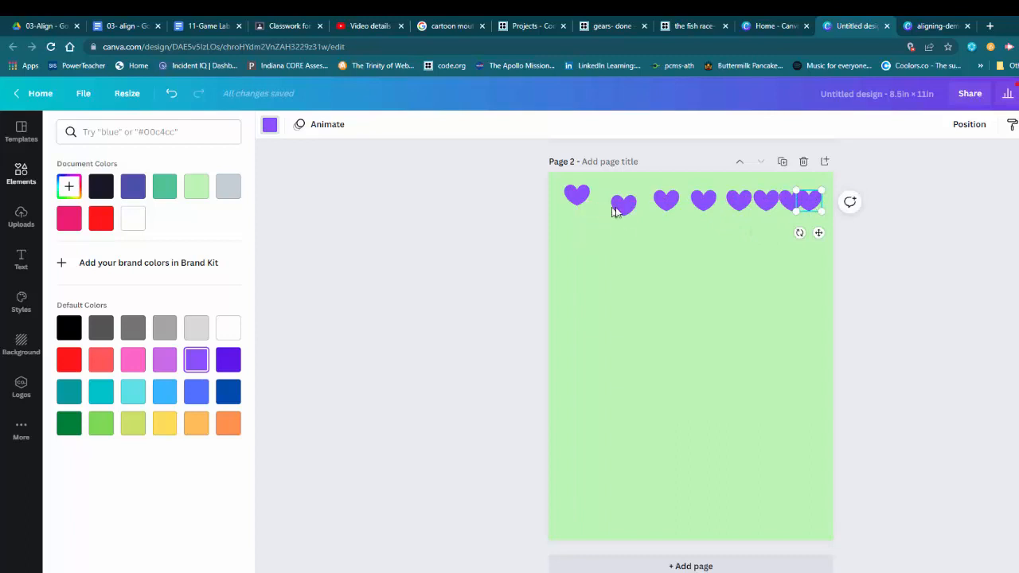
drag(613, 211, 783, 200)
click(663, 201)
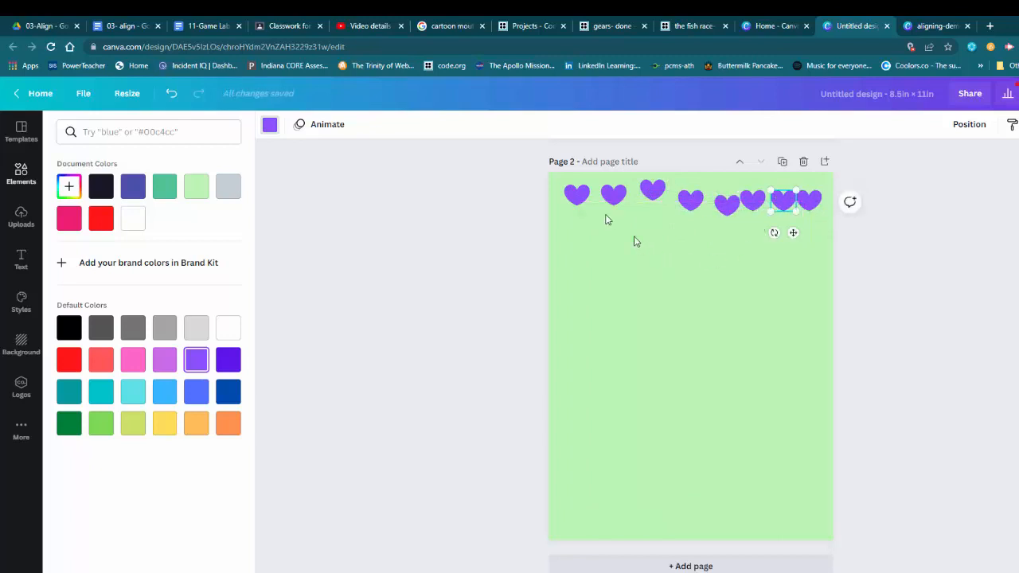
- Align the eight hearts of the top row to their middle and space them evenly horizontally
drag(547, 182, 830, 235)
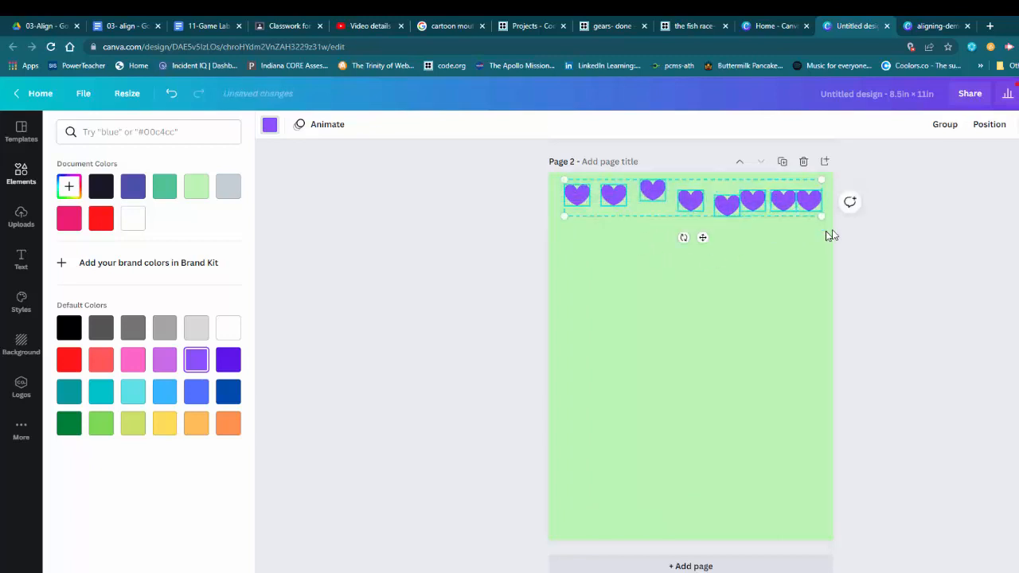
click(992, 125)
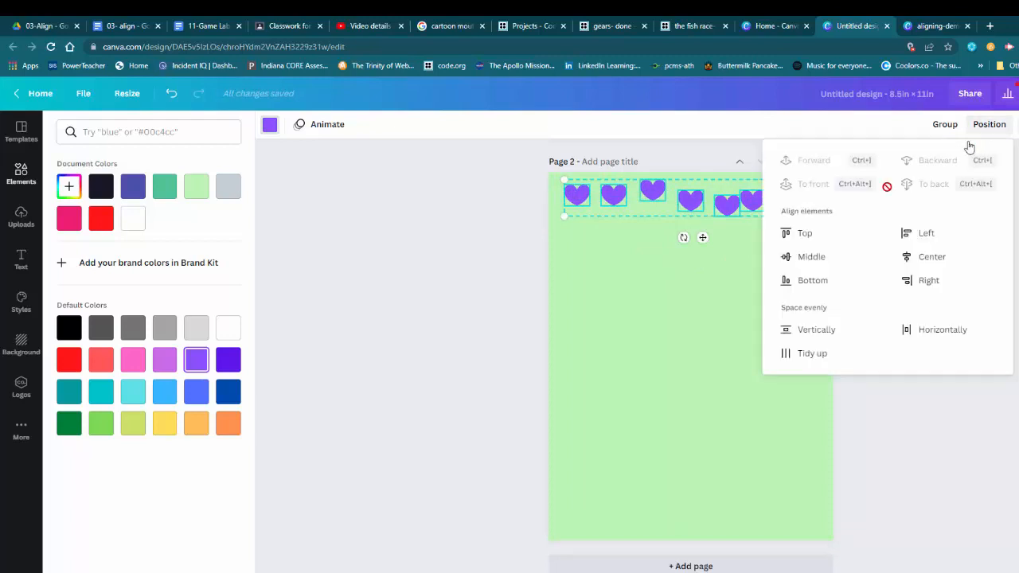
click(810, 258)
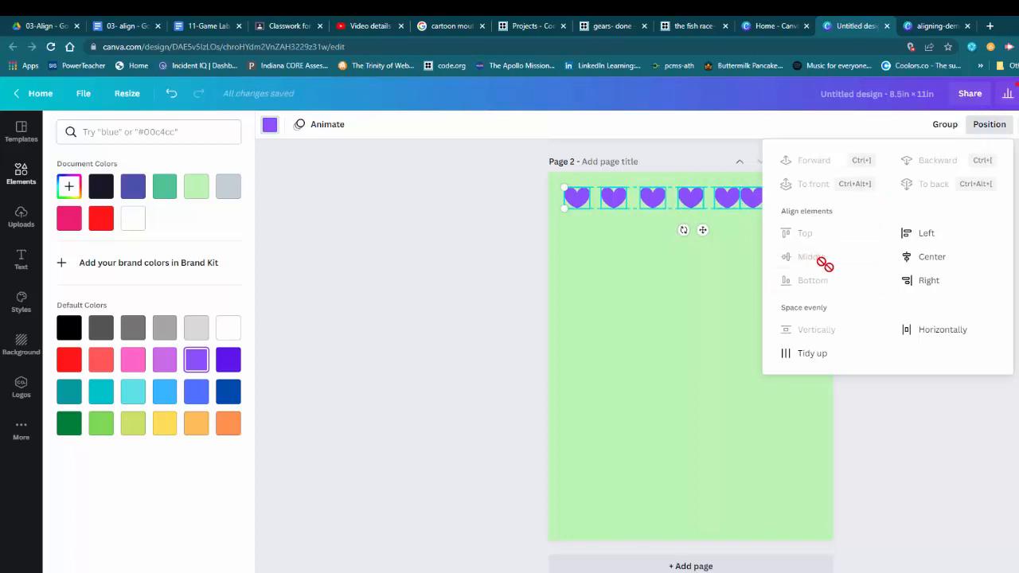
click(936, 335)
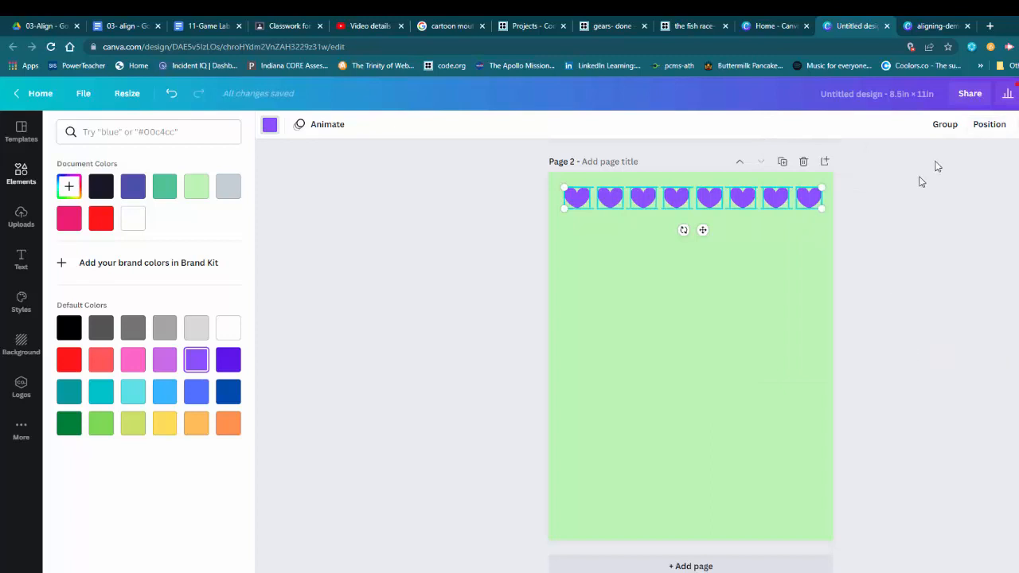
click(945, 125)
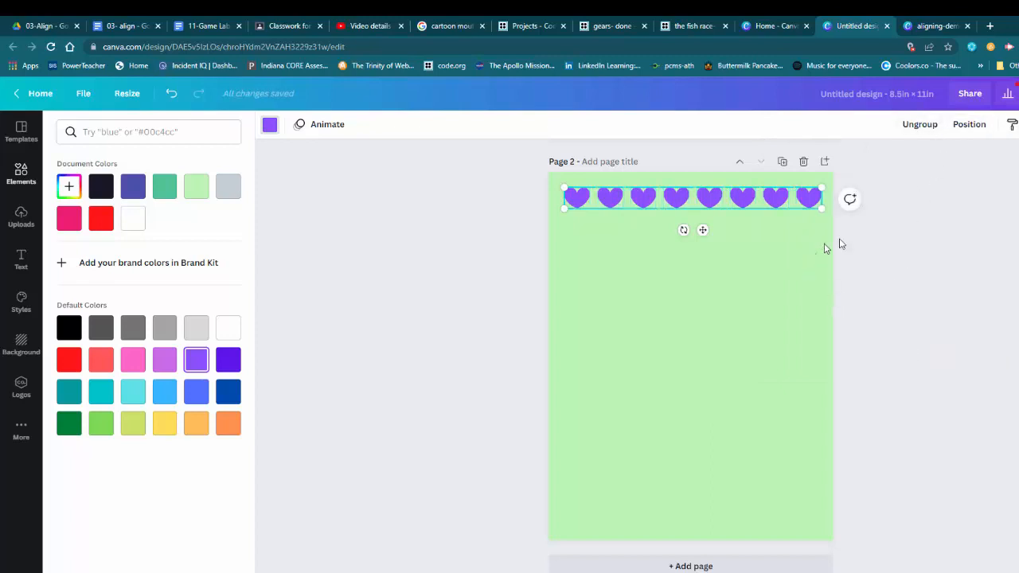
click(918, 128)
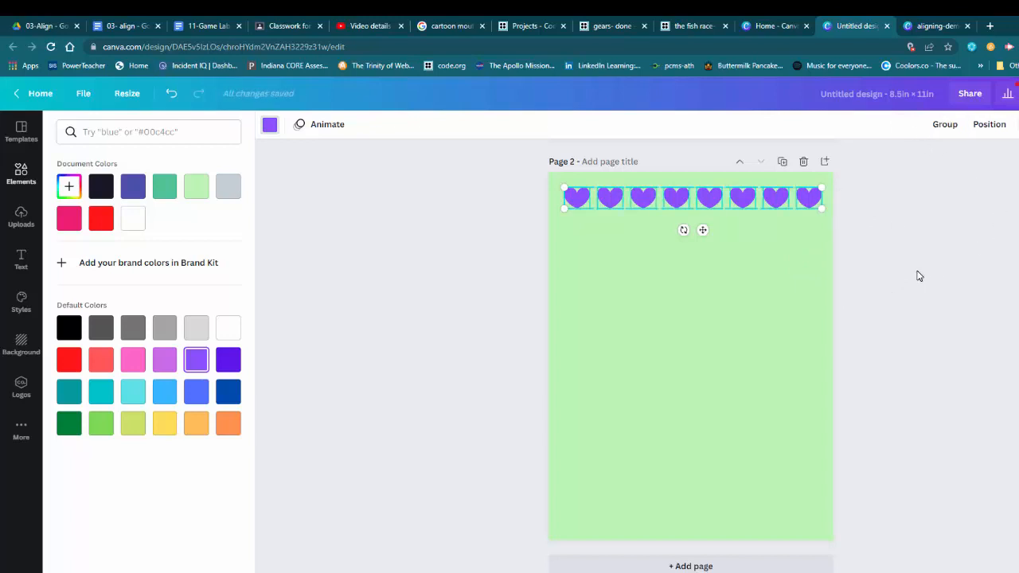
click(953, 266)
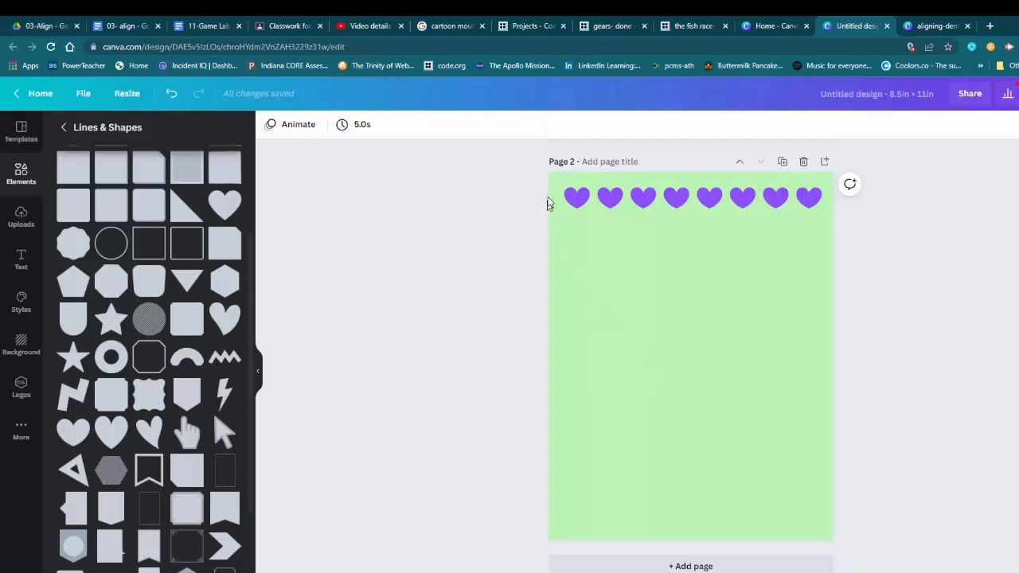
- Duplicate the whole top row of hearts straight down to the bottom edge of page 2
drag(558, 180, 648, 209)
drag(789, 230, 823, 231)
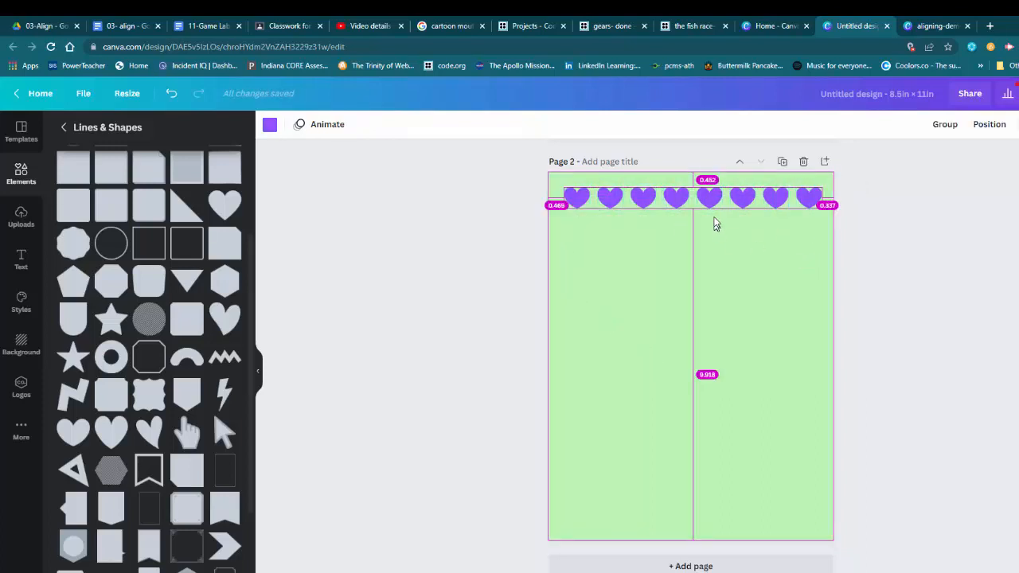
drag(714, 203, 714, 523)
click(985, 362)
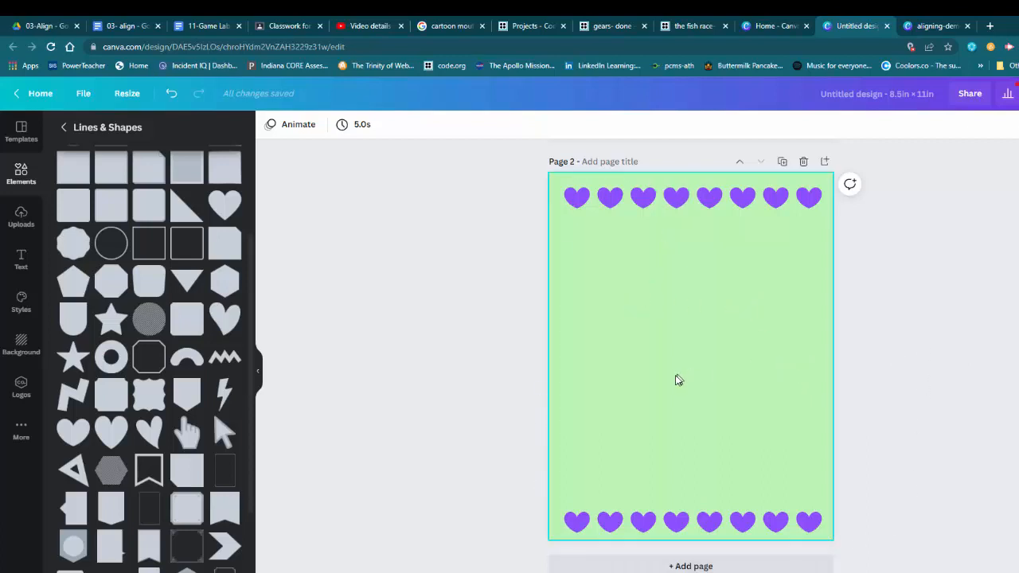
- Duplicate the top row's first heart into a loose column of nine down the page's left side, between the two rows
drag(576, 197, 570, 233)
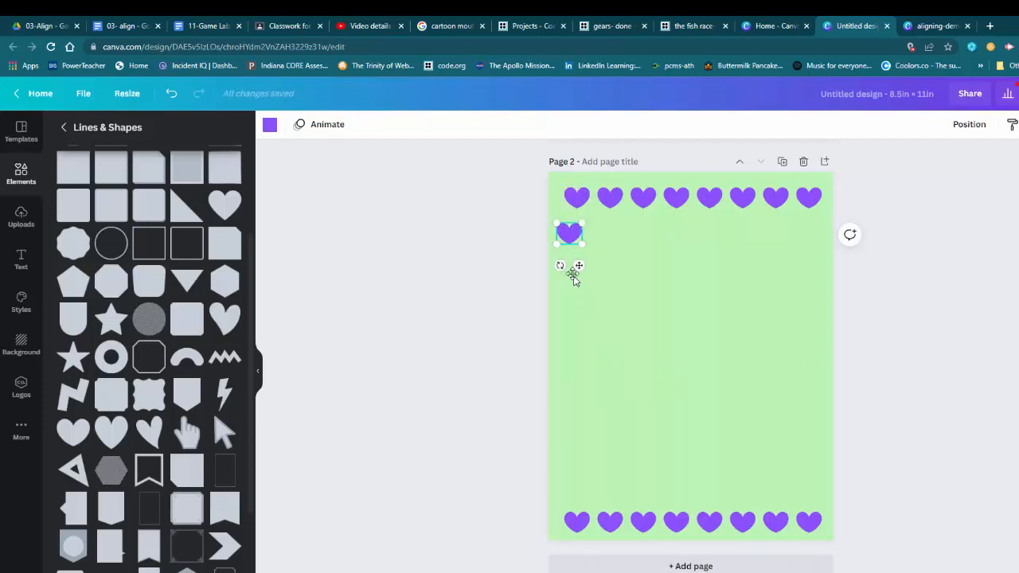
drag(570, 236, 570, 487)
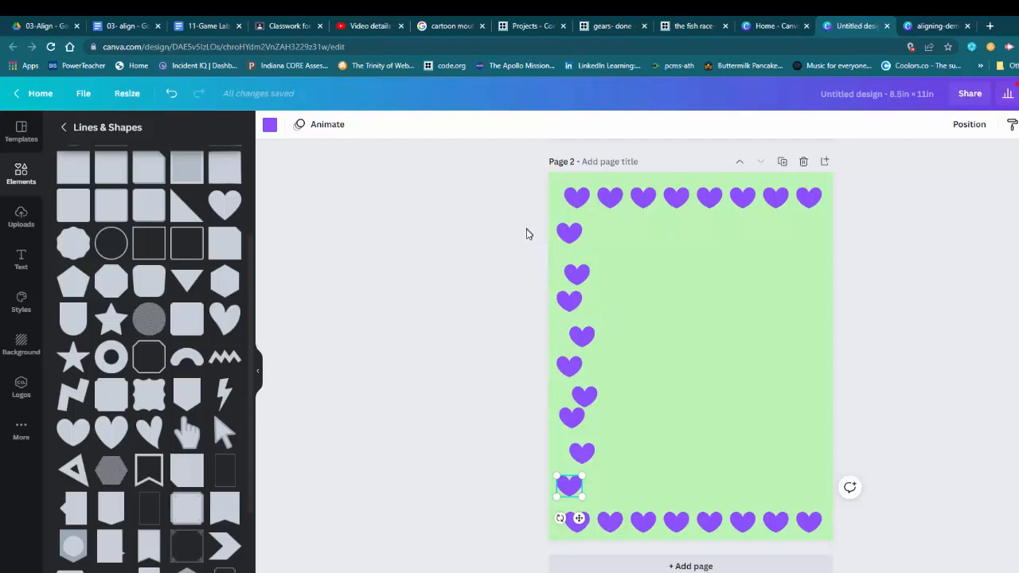
- Align the nine hearts of the left column to their center and space them evenly vertically
drag(535, 226, 633, 499)
click(991, 126)
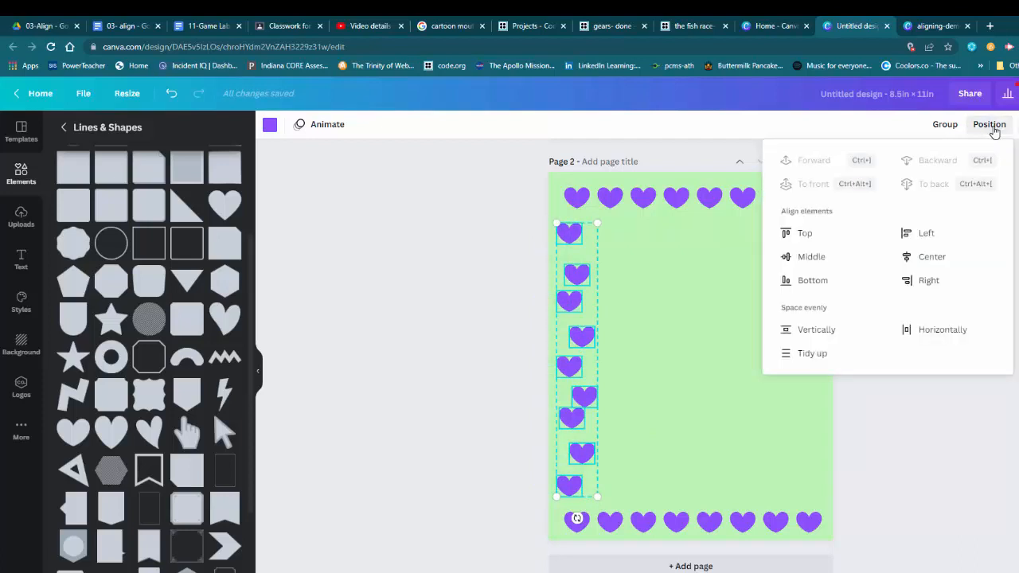
click(926, 265)
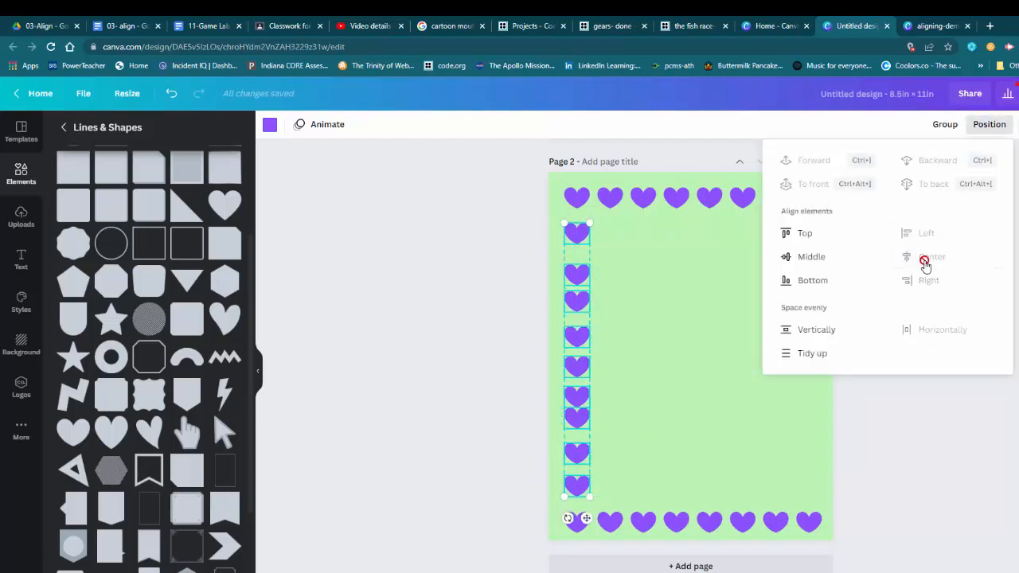
click(808, 334)
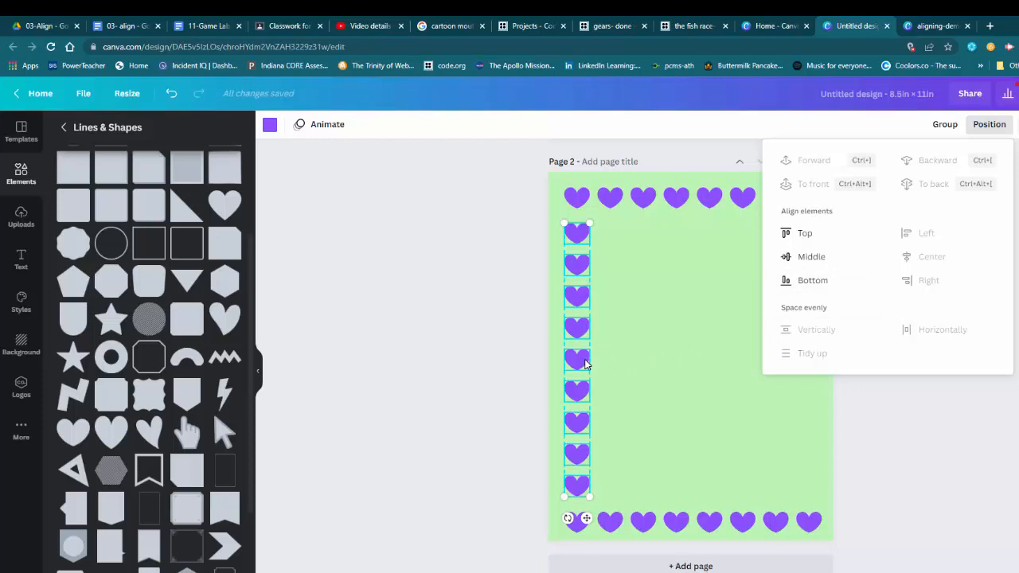
- Move the left heart column slightly up to the page's vertical middle and duplicate it along the right side, under the top row's last heart
drag(587, 363, 586, 360)
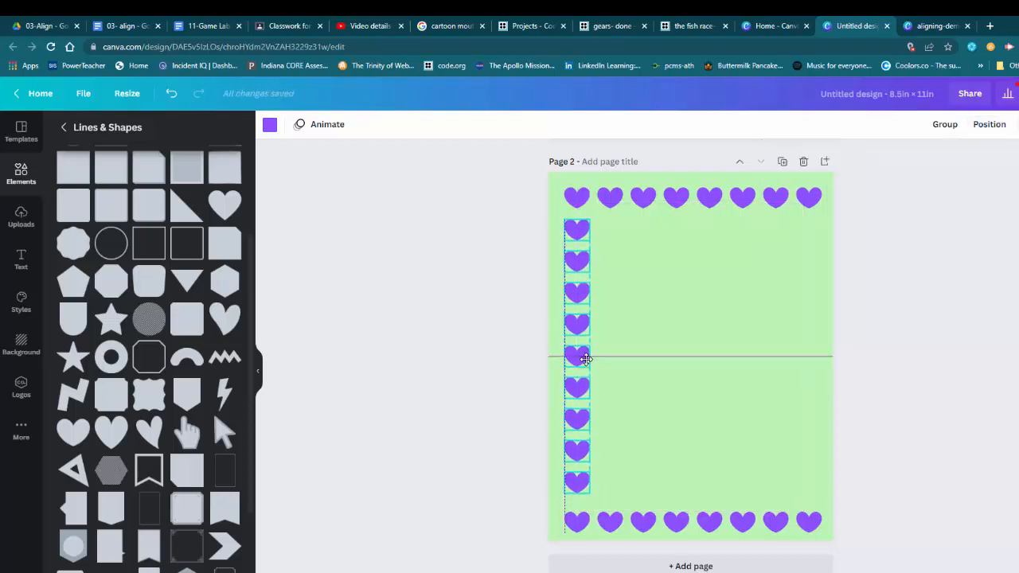
drag(587, 359, 588, 363)
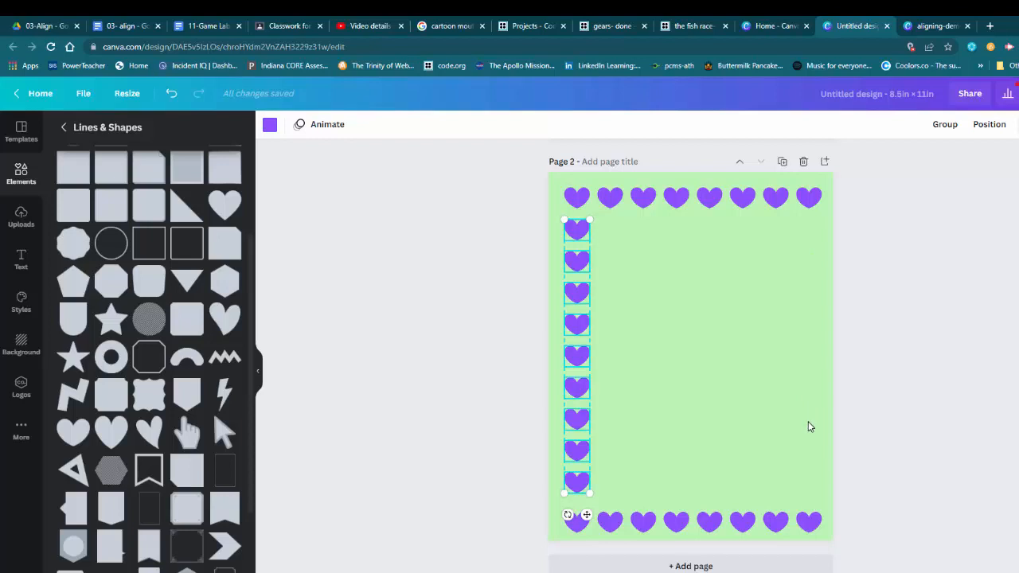
key(alt)
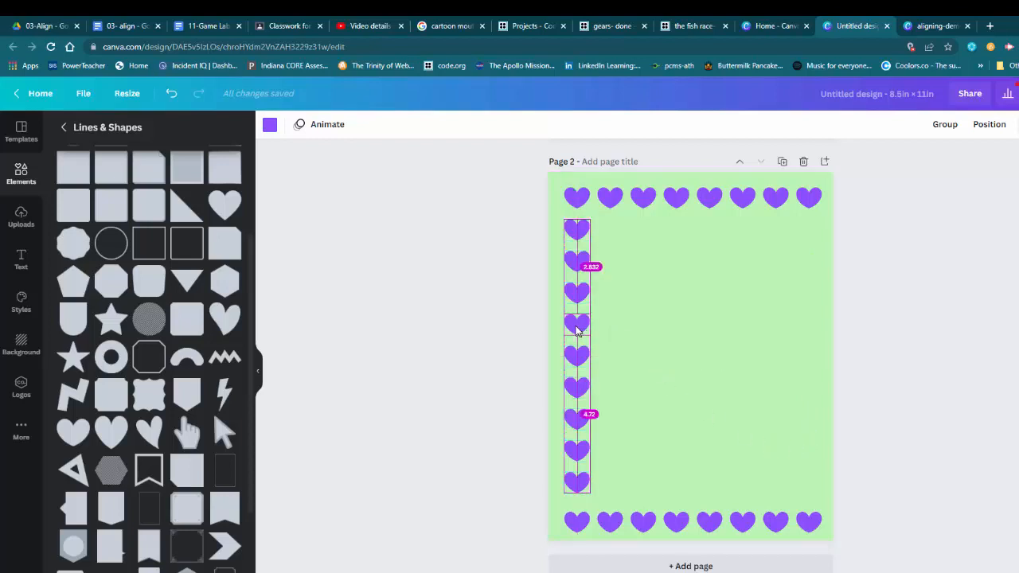
drag(577, 332, 809, 325)
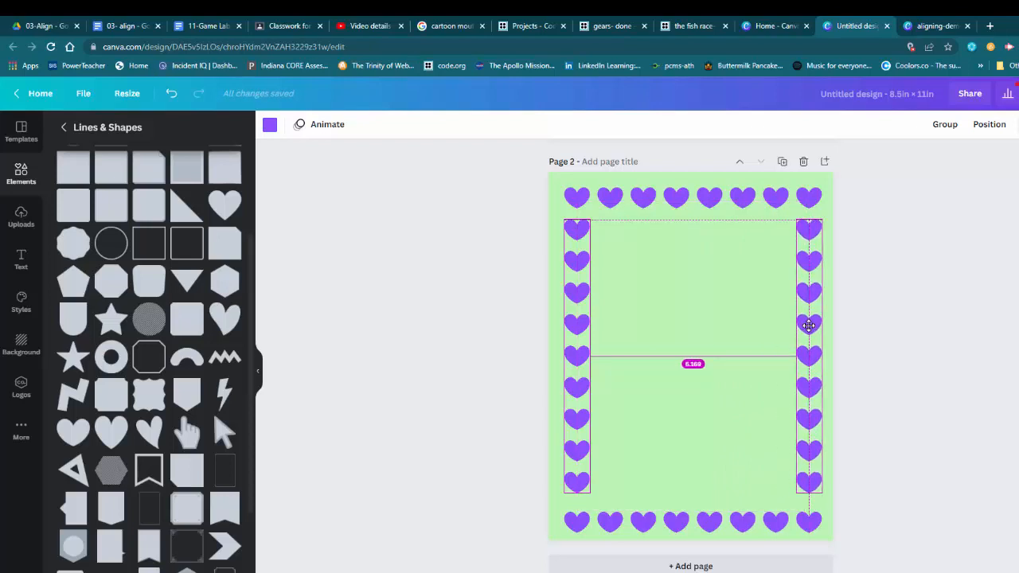
drag(809, 325, 809, 325)
click(987, 365)
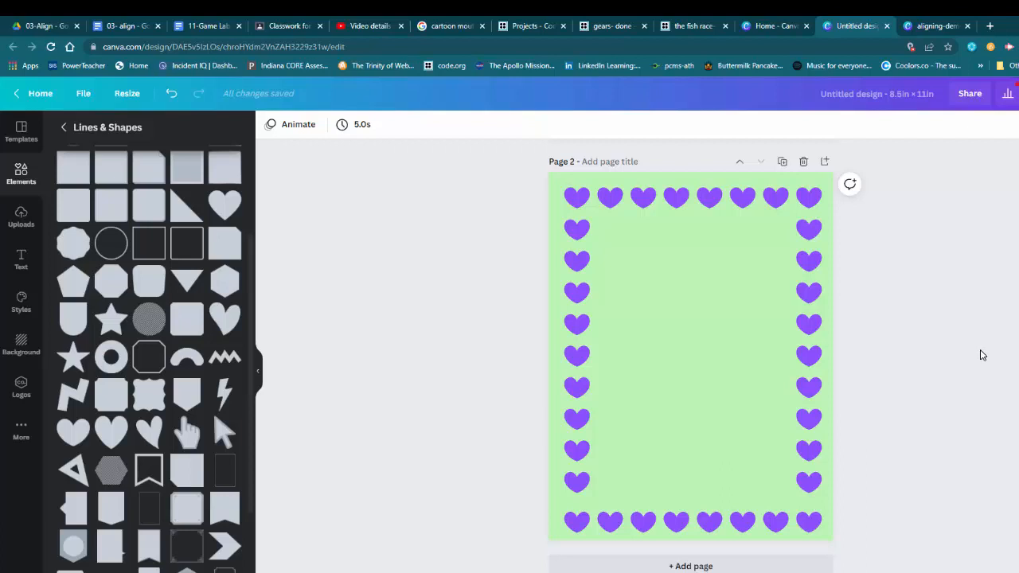
- Add a third page after the heart border page
scroll(980, 355, up, 5)
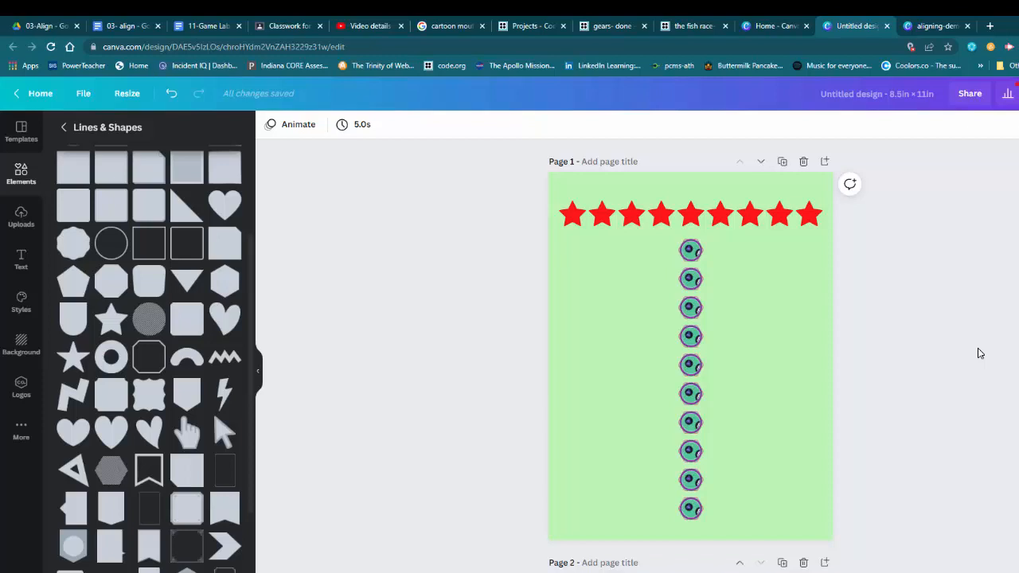
scroll(978, 348, down, 5)
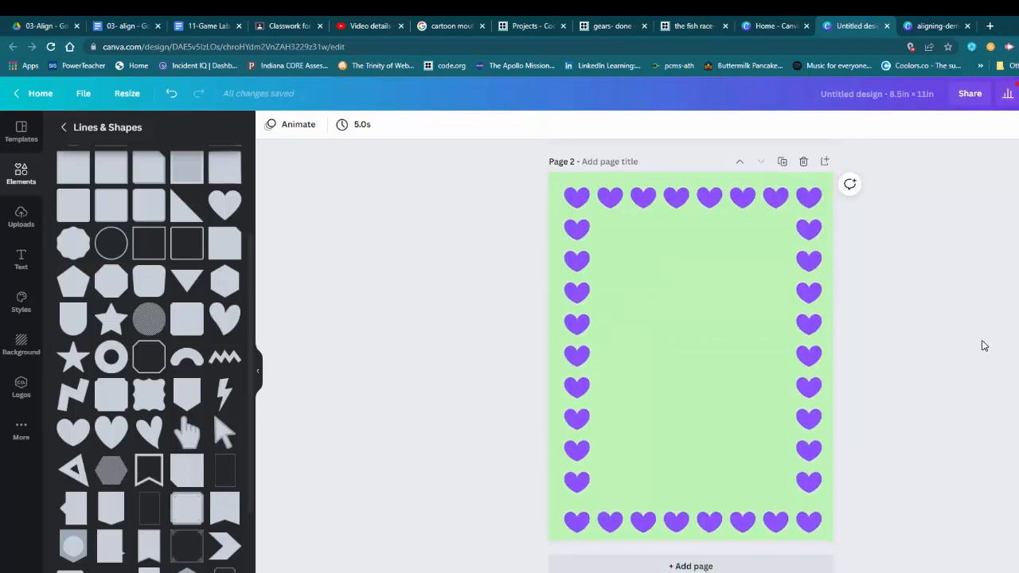
click(700, 567)
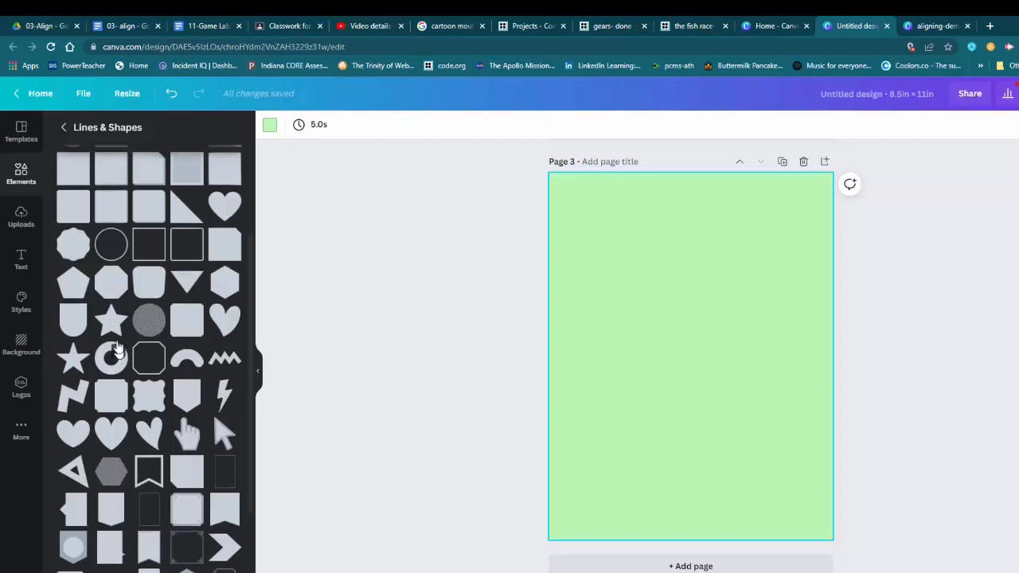
- Place a small square near the upper-left corner of page 3 and color it red
scroll(146, 309, up, 2)
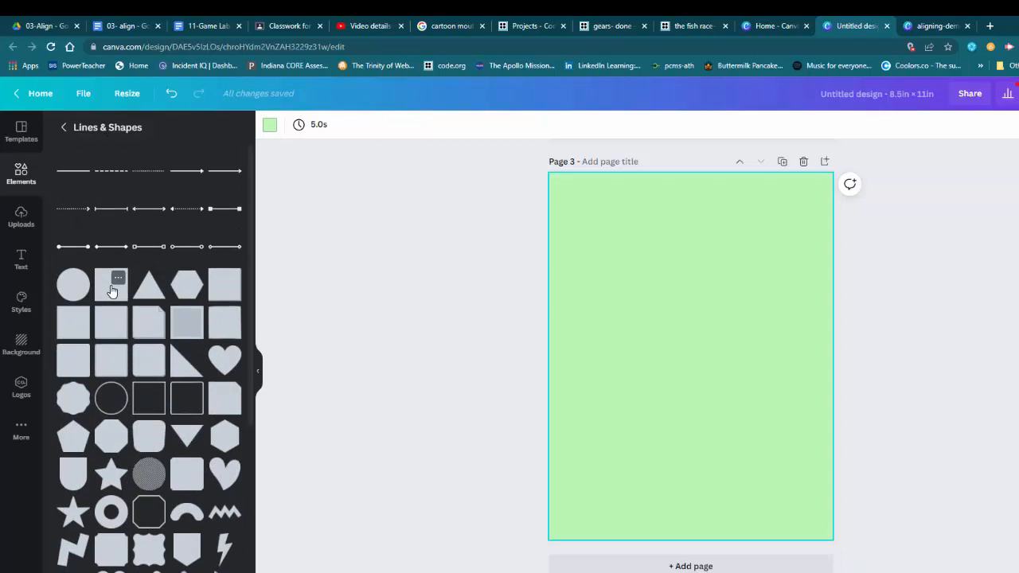
click(113, 292)
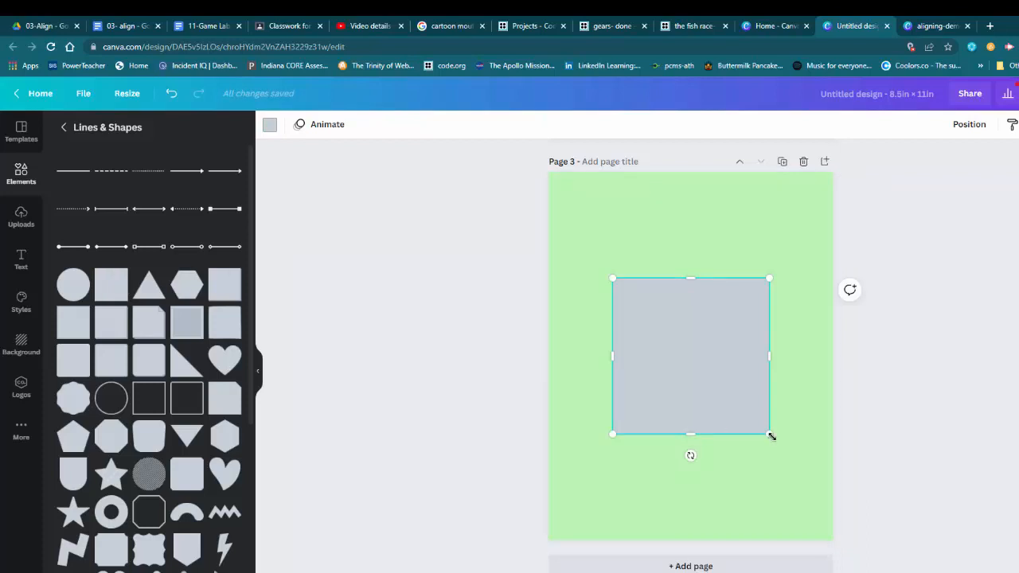
drag(771, 435, 585, 209)
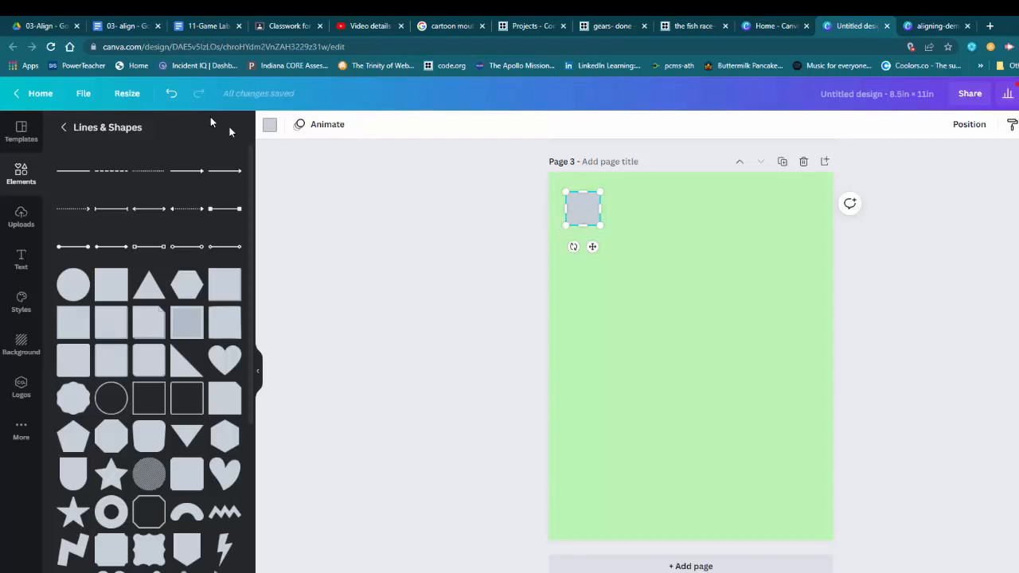
click(270, 125)
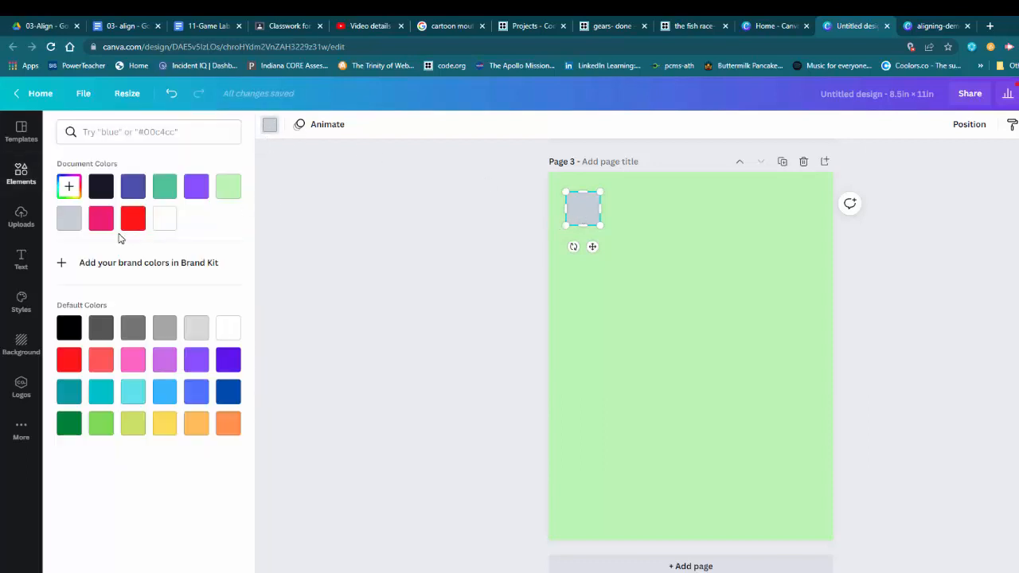
click(133, 218)
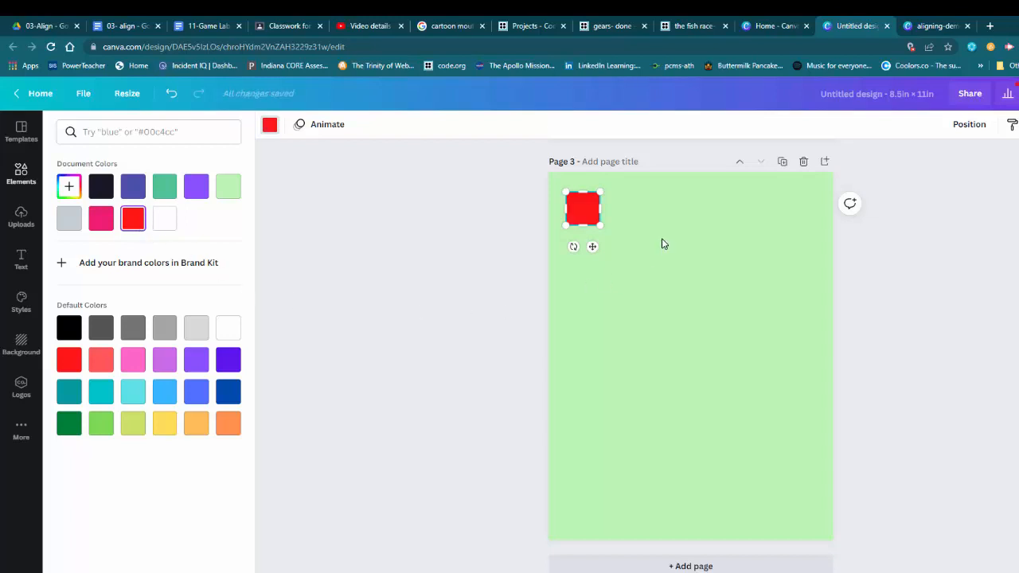
- Duplicate the red square, color the copy near-black and set it flush against the red square's right edge
drag(585, 216, 634, 217)
click(102, 187)
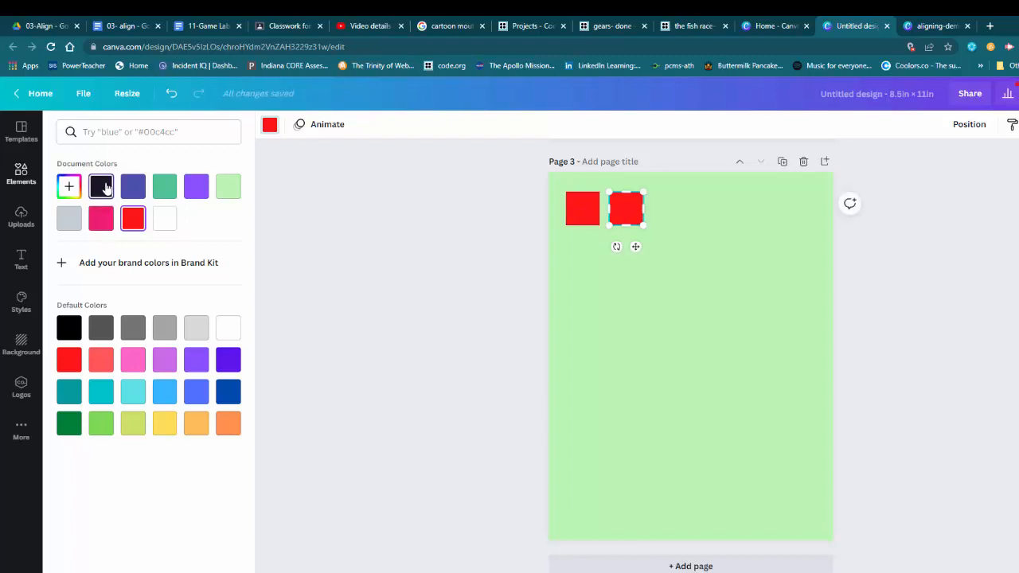
drag(630, 210, 621, 208)
click(619, 283)
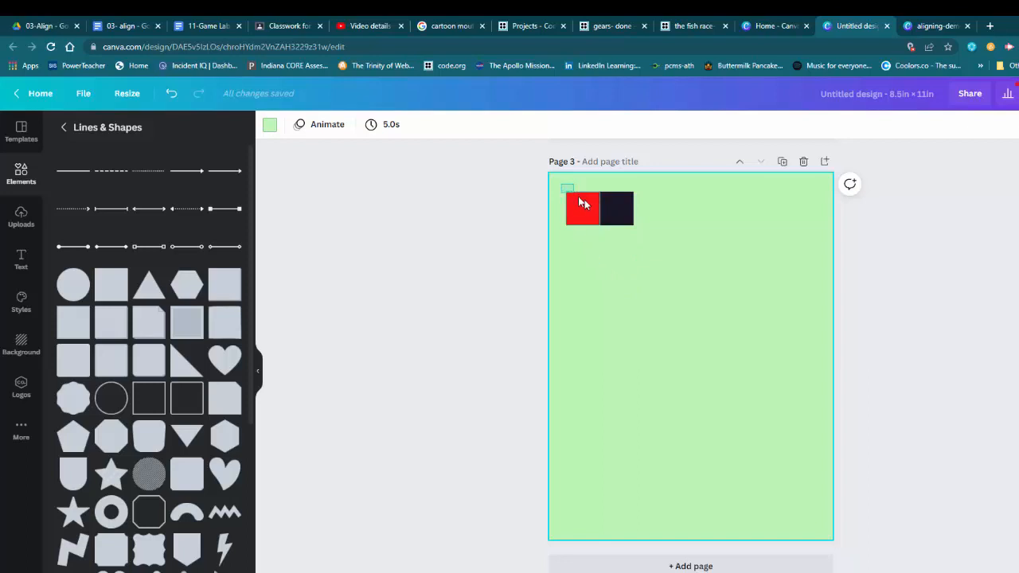
- Duplicate the red and near-black pair into a gapless row of eight alternating squares, centered across the page
drag(581, 203, 685, 224)
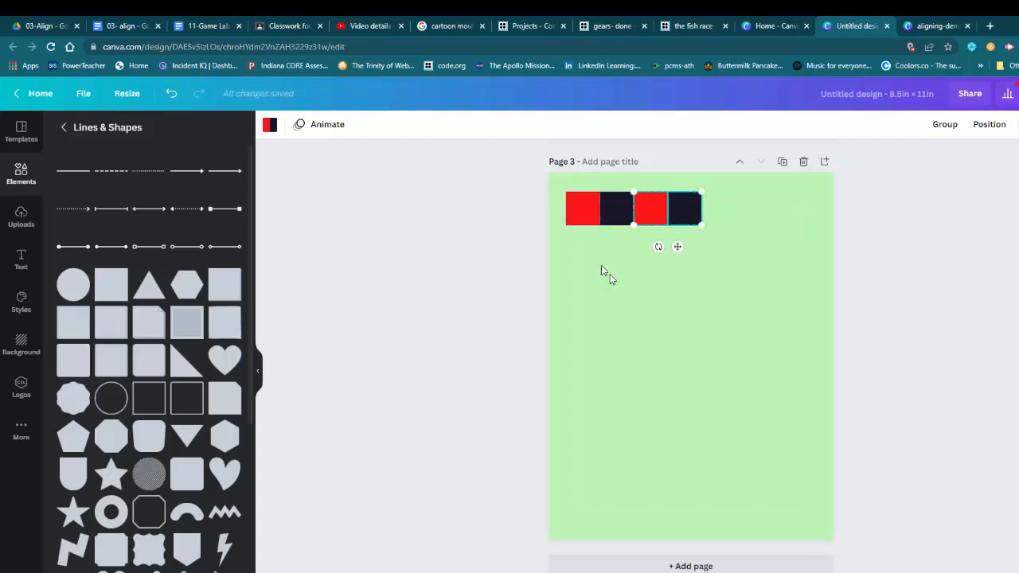
drag(596, 207, 708, 247)
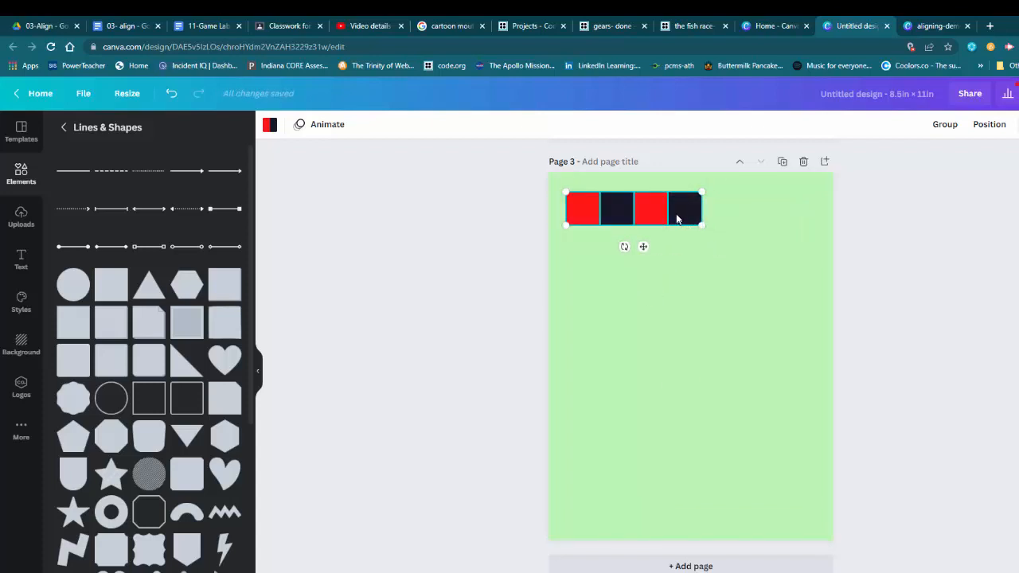
drag(683, 215, 672, 215)
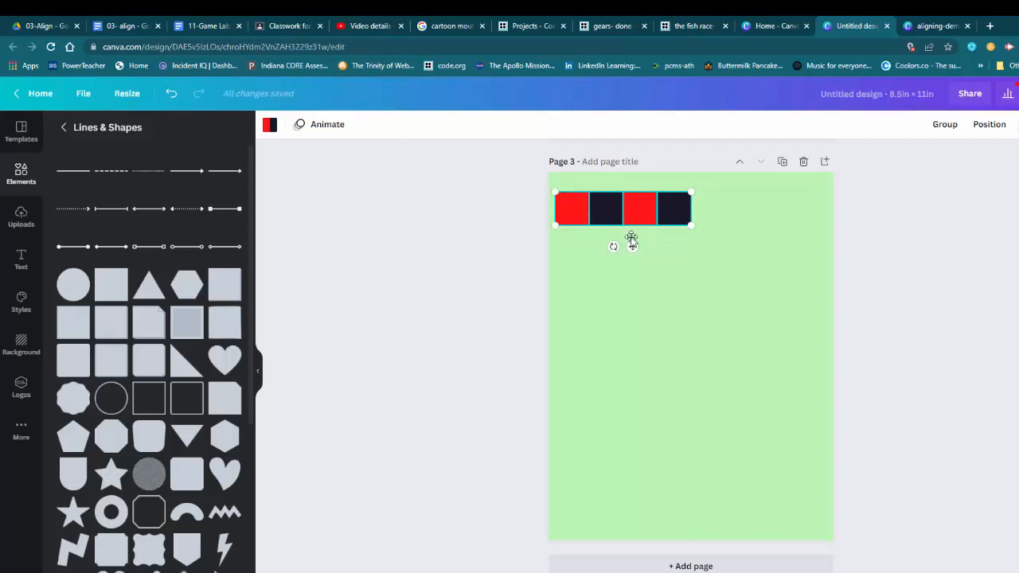
drag(569, 206, 702, 207)
click(751, 262)
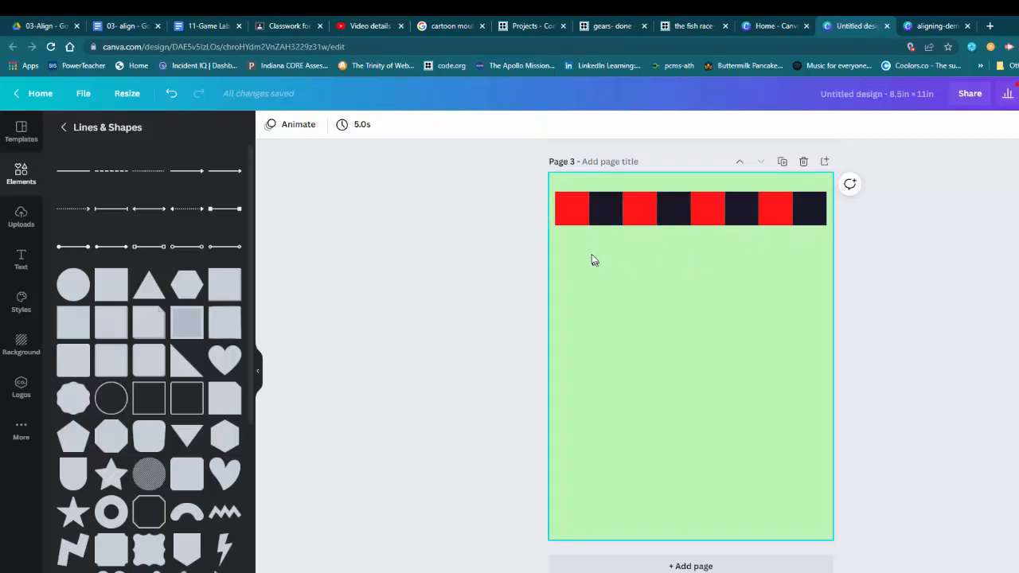
- Duplicate the row of eight squares, rotate the copy 180° and set it flush beneath the first row
drag(563, 248, 804, 271)
key(alt)
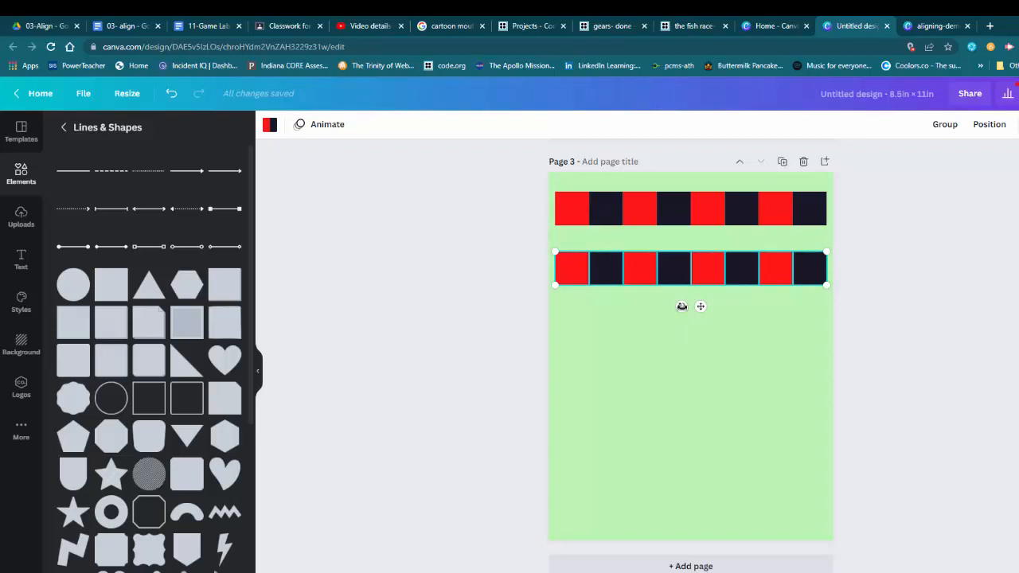
drag(682, 305, 690, 253)
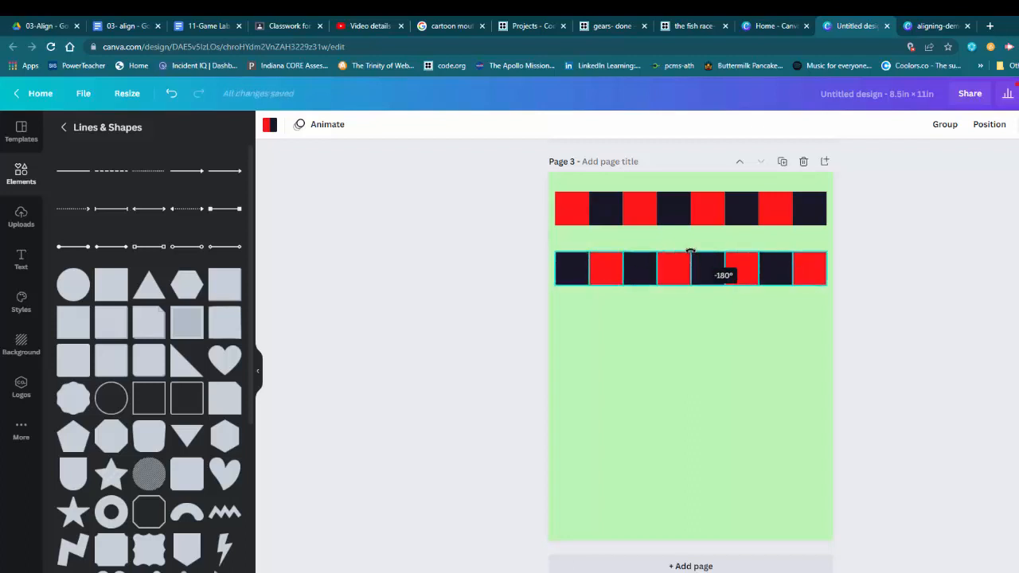
drag(691, 252, 690, 253)
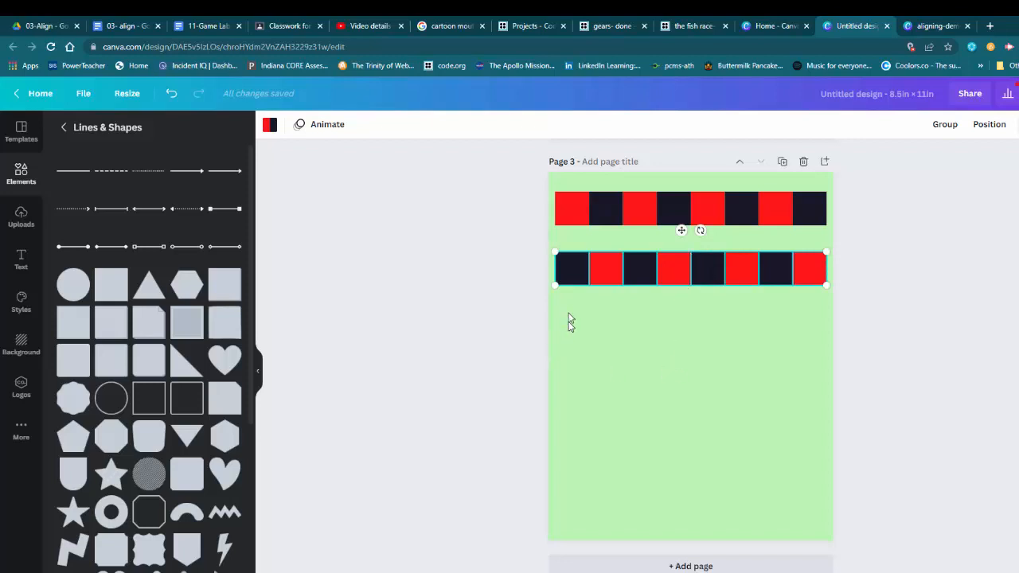
drag(569, 322, 809, 249)
click(791, 309)
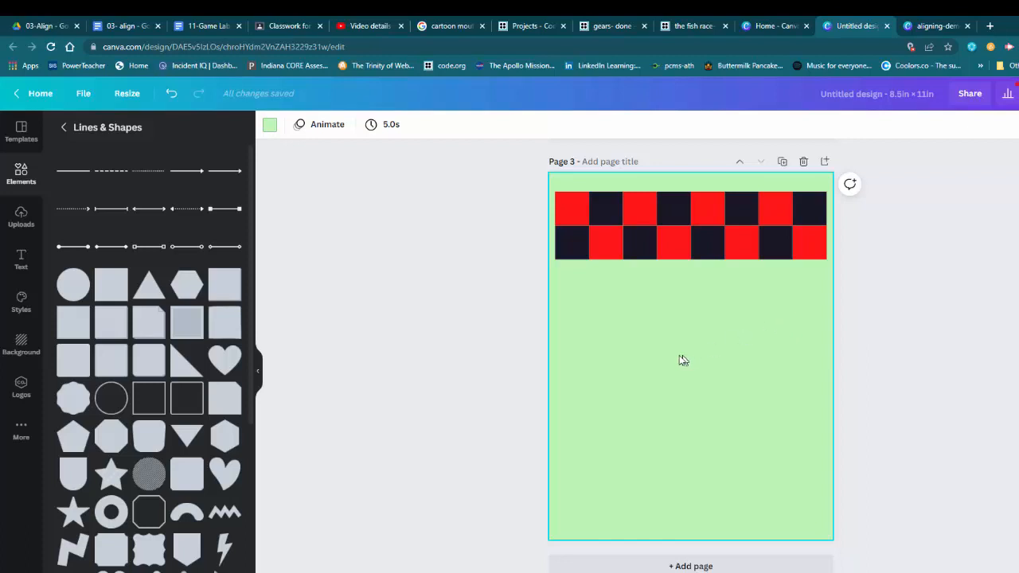
- Duplicate the checkered rows downward without gaps until ten alternating rows fill page 3
drag(524, 210, 818, 311)
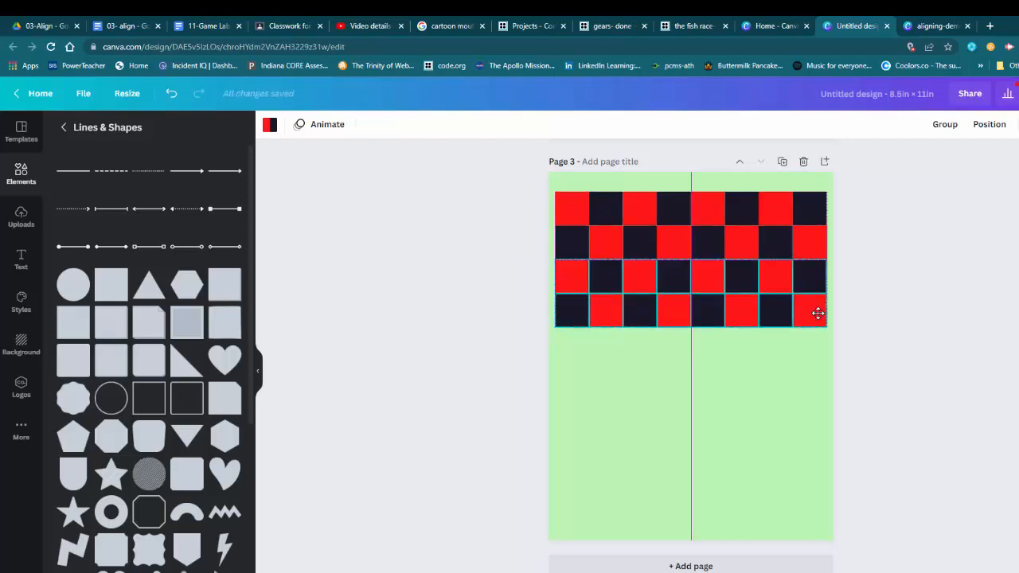
click(877, 310)
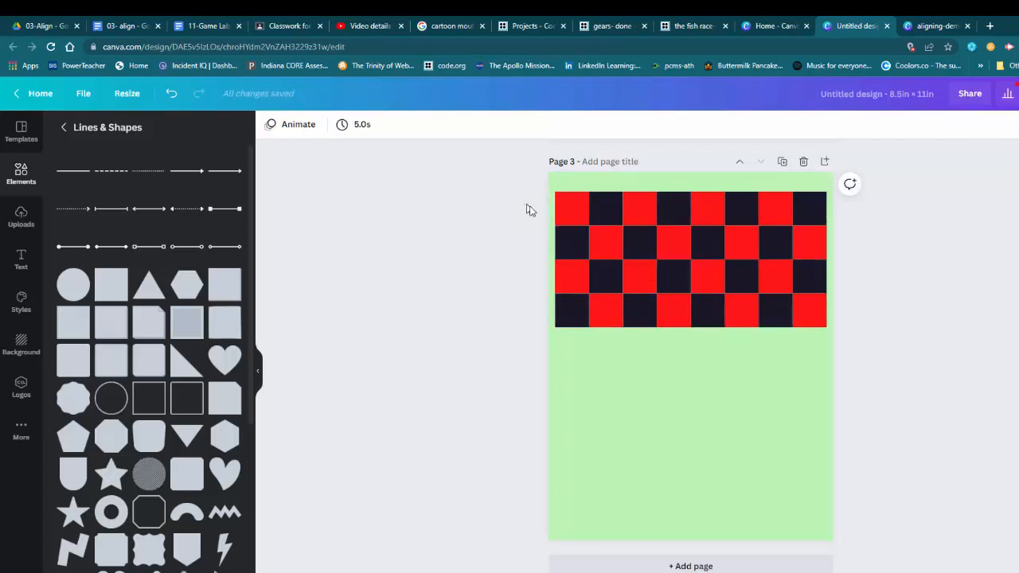
drag(524, 203, 808, 447)
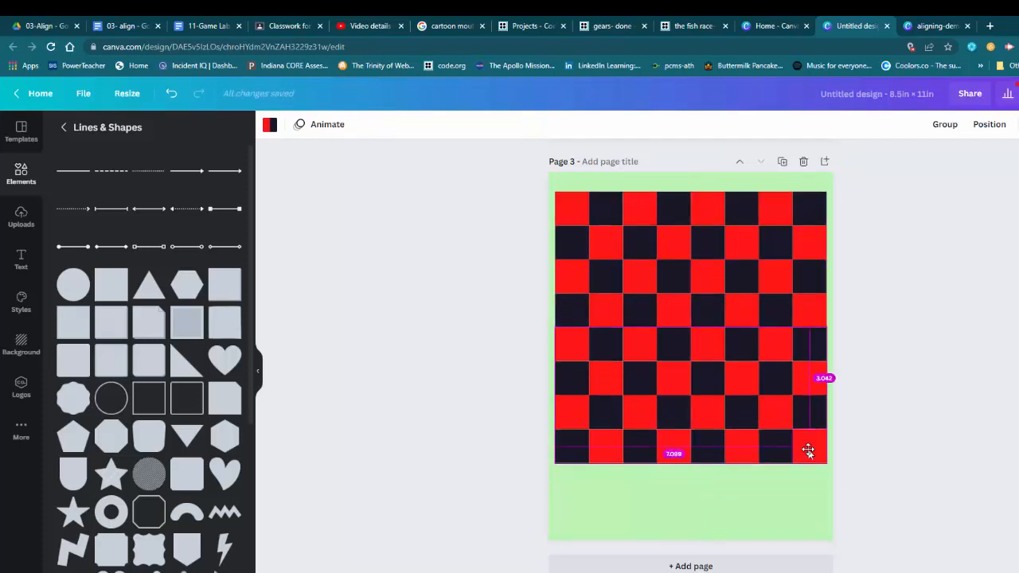
click(877, 402)
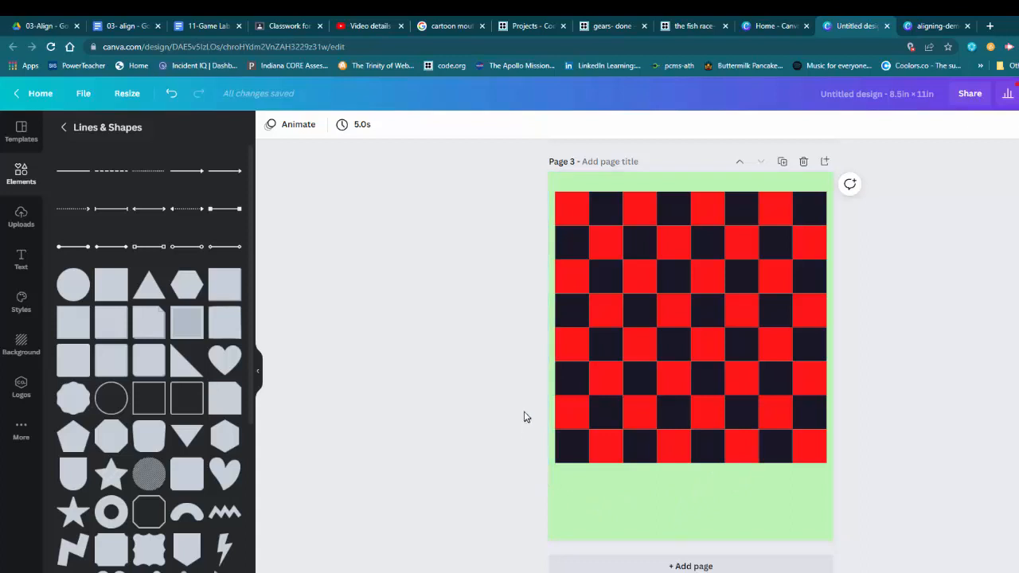
drag(525, 409, 817, 514)
click(899, 457)
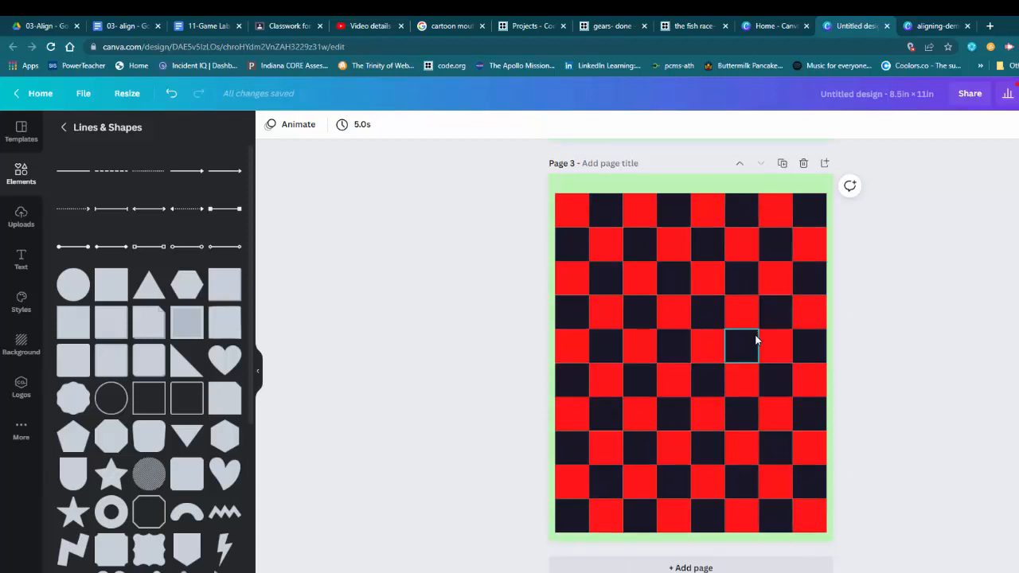
- Review the star and graphic layout, the heart border and the checkerboard across all three pages
scroll(757, 340, up, 5)
scroll(758, 340, up, 6)
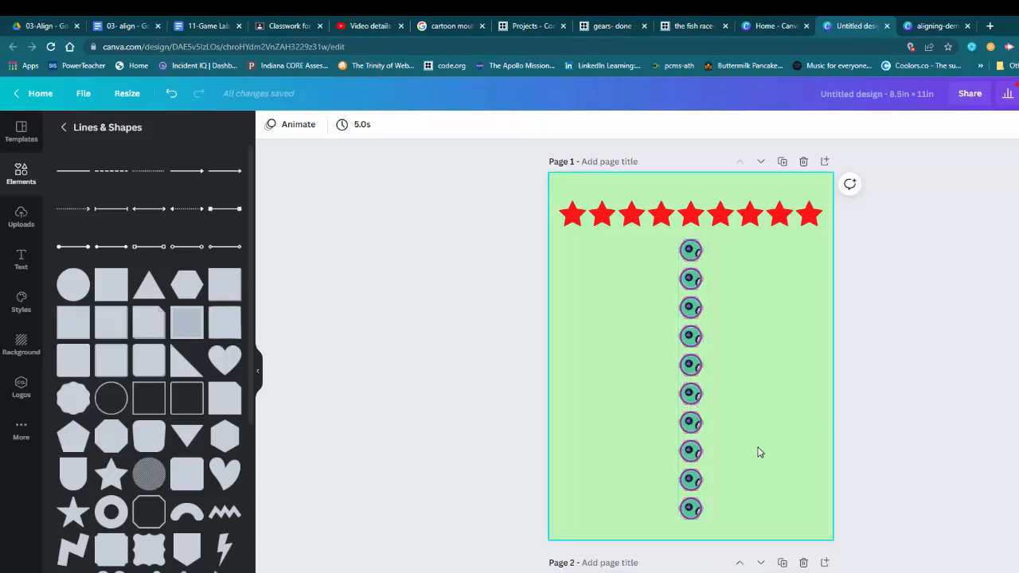
scroll(757, 450, down, 4)
scroll(760, 450, down, 1)
scroll(760, 444, up, 1)
scroll(760, 444, down, 2)
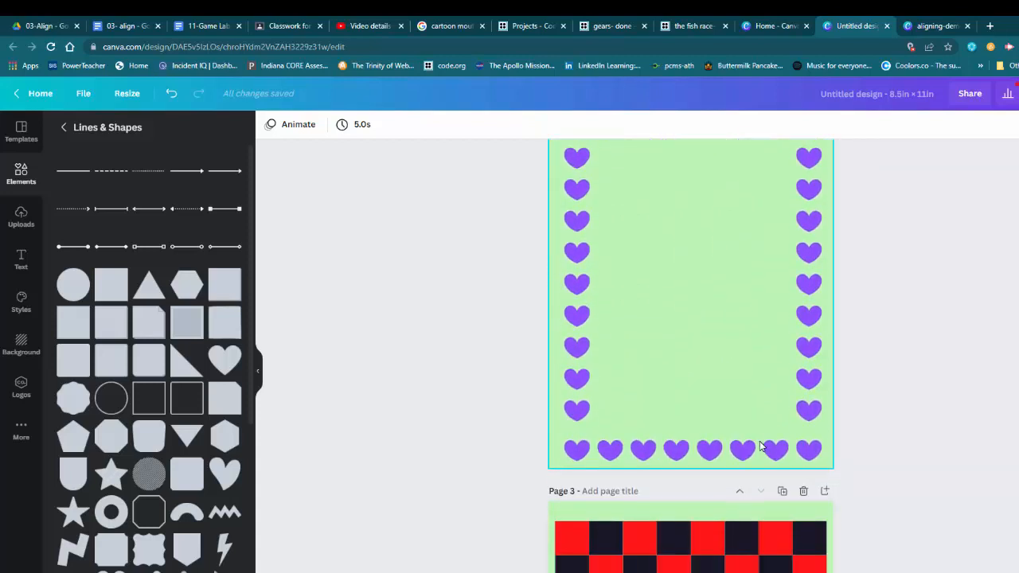
scroll(760, 447, up, 2)
scroll(760, 446, up, 4)
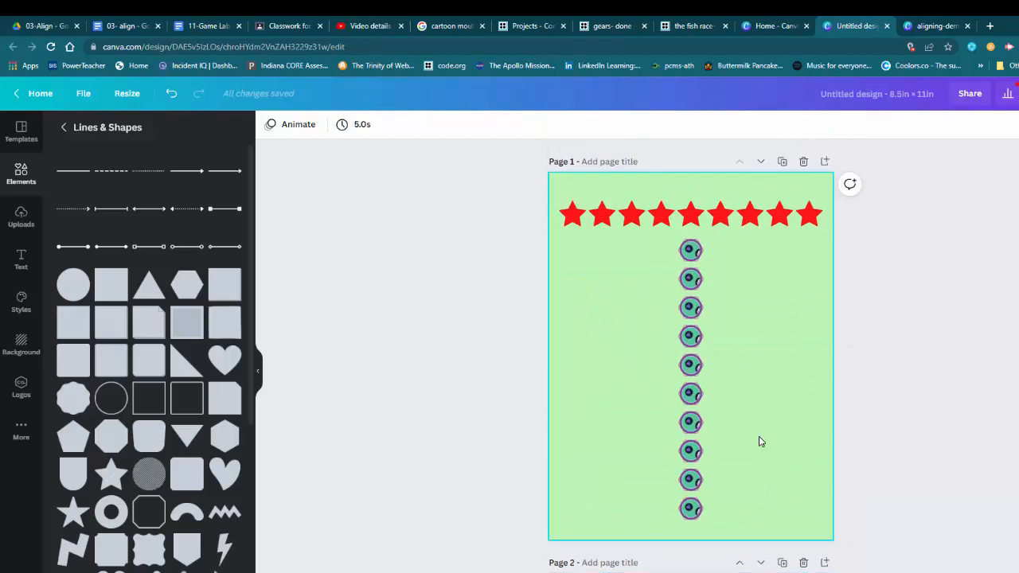
scroll(759, 441, down, 6)
scroll(759, 442, up, 2)
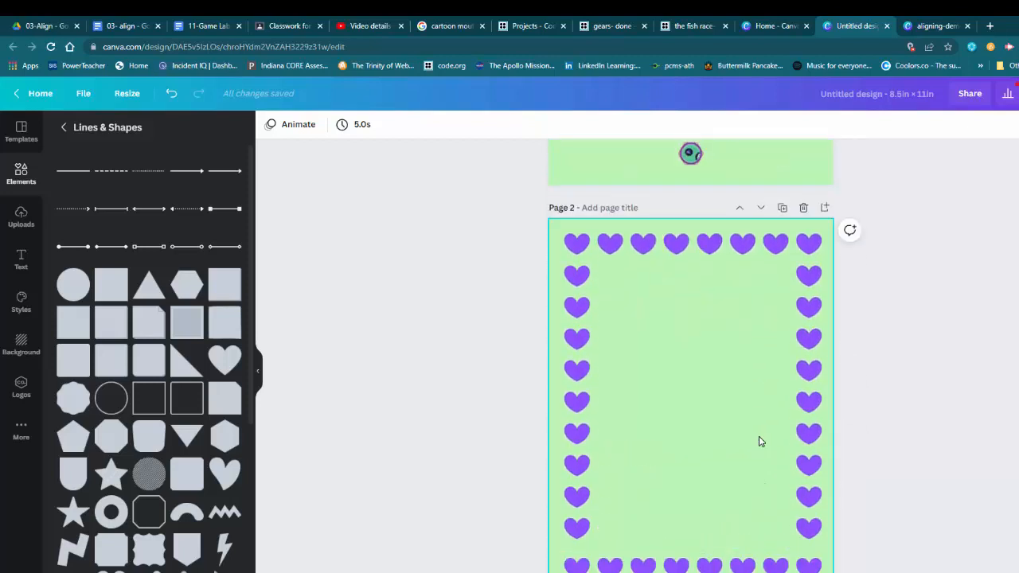
scroll(759, 441, down, 1)
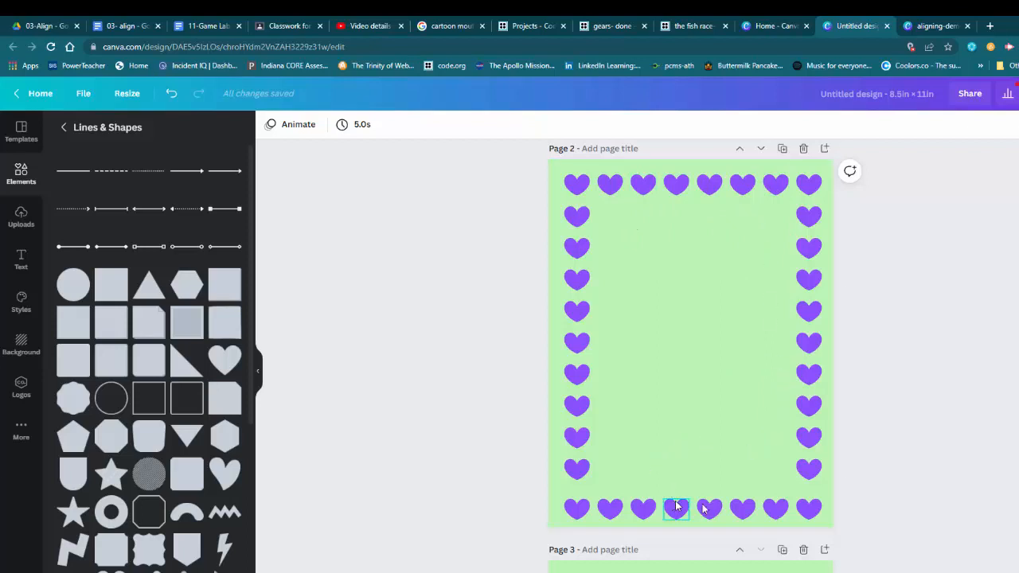
scroll(705, 501, down, 5)
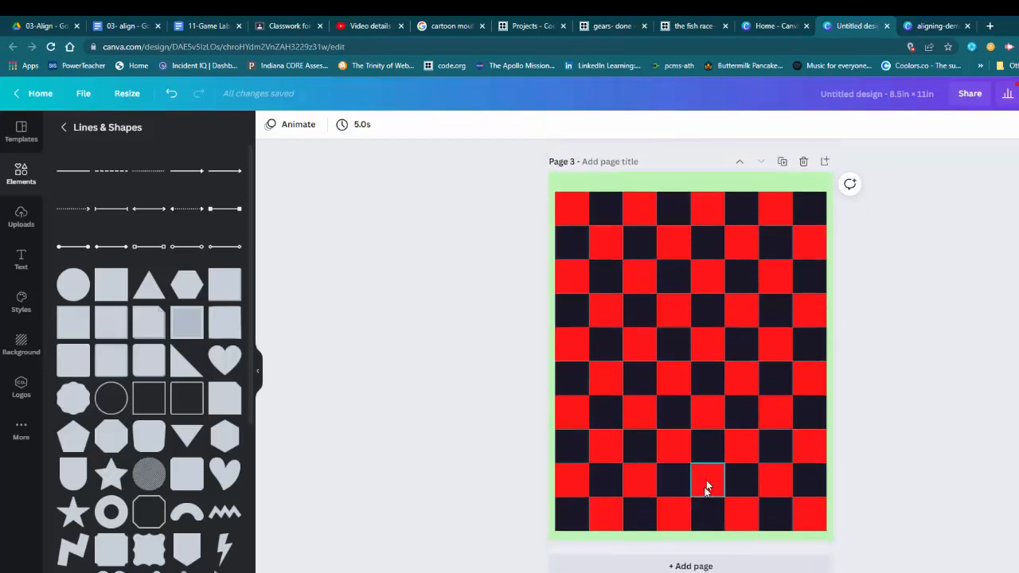
scroll(706, 470, up, 3)
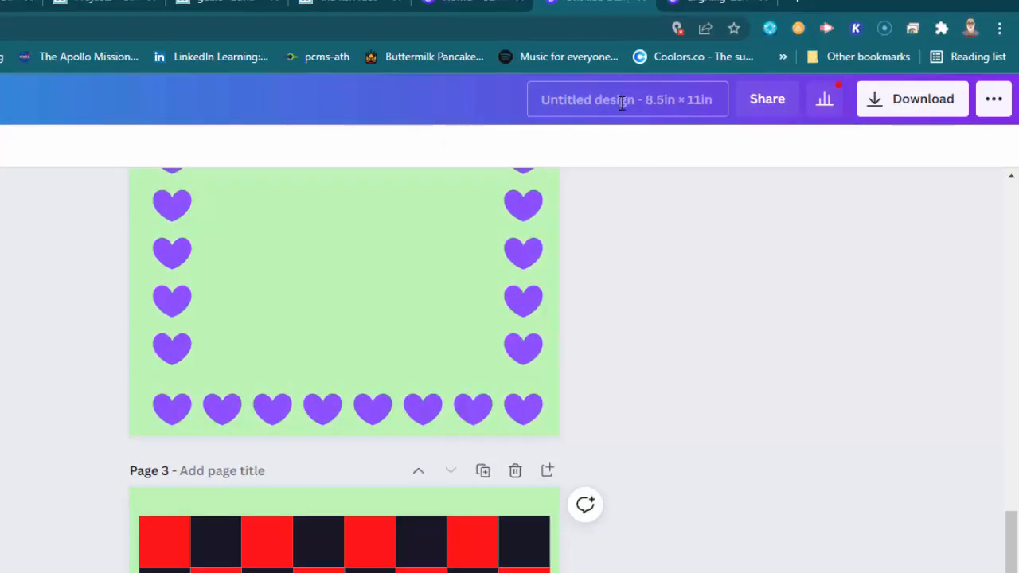
- Rename the design as "align"
click(623, 101)
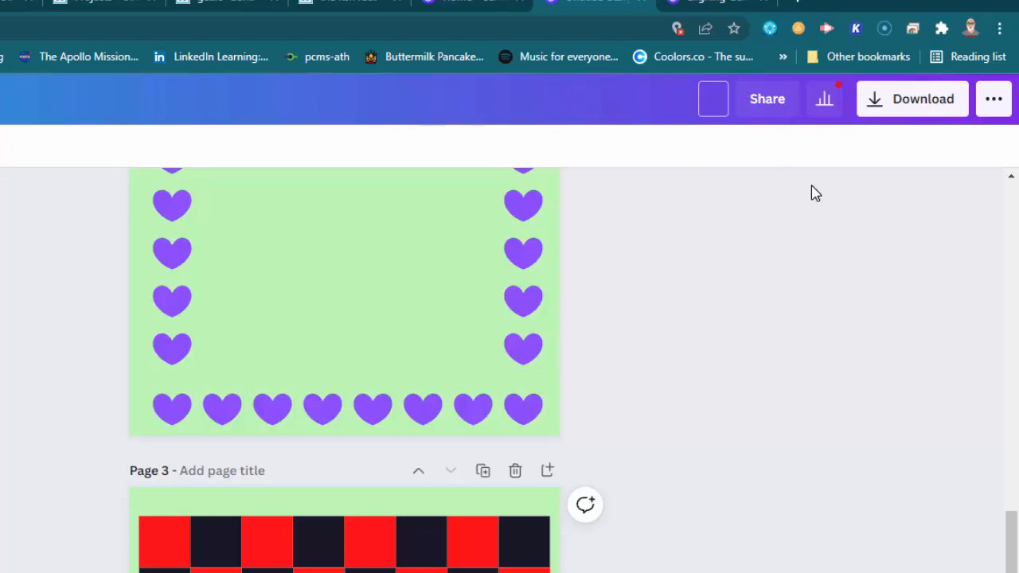
text(line)
key(BackSpace)
key(BackSpace)
key(BackSpace)
key(BackSpace)
key(BackSpace)
text(align)
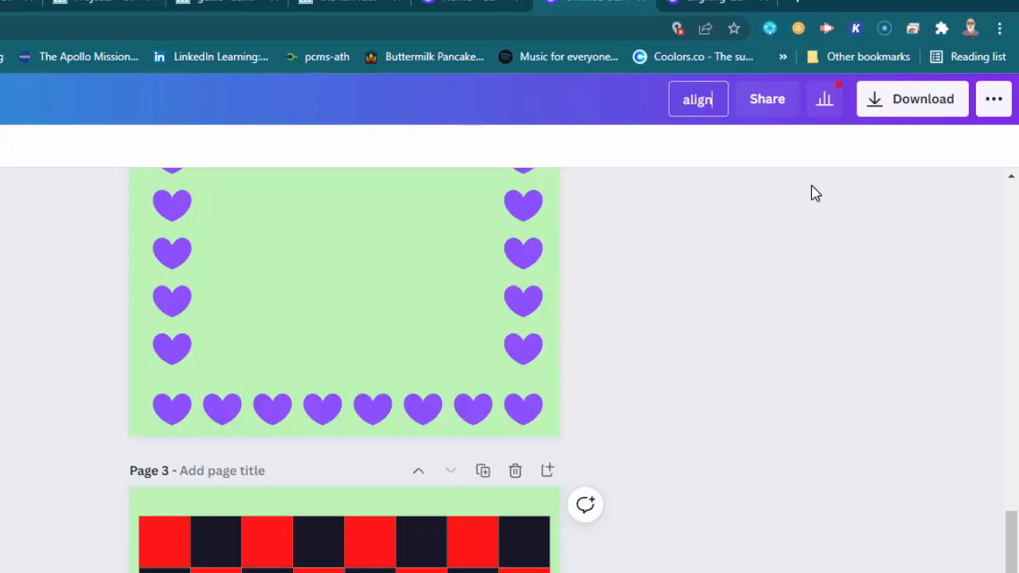
key(Return)
- Open the download settings for the design
click(903, 110)
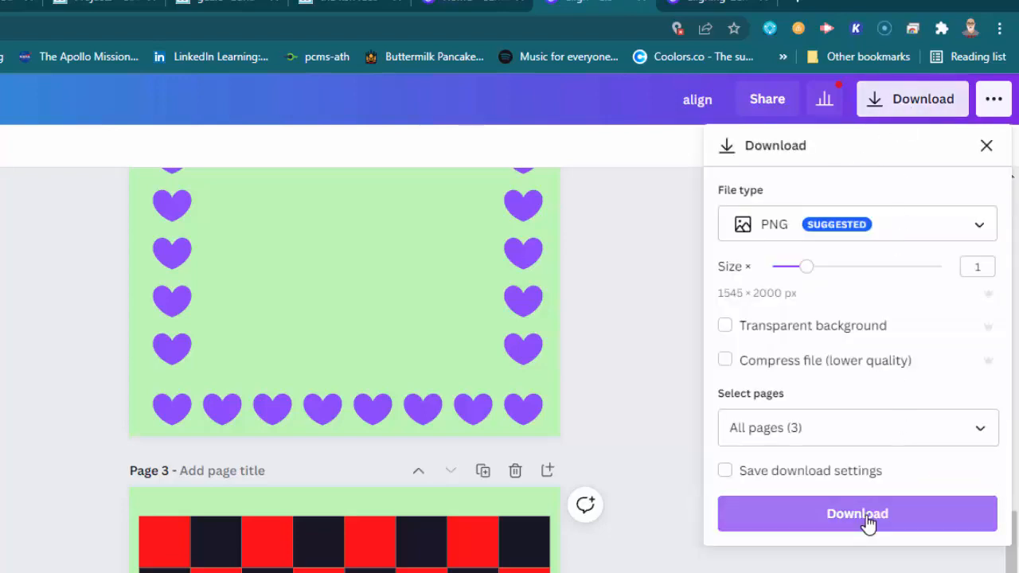